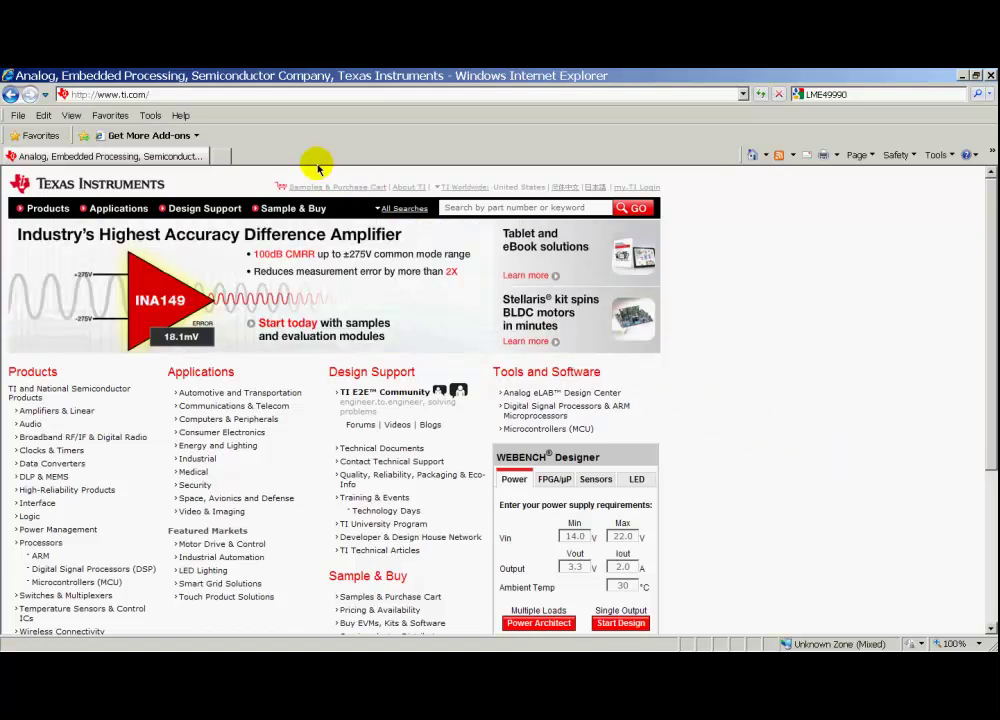
left_click(178, 93)
left_click(177, 92)
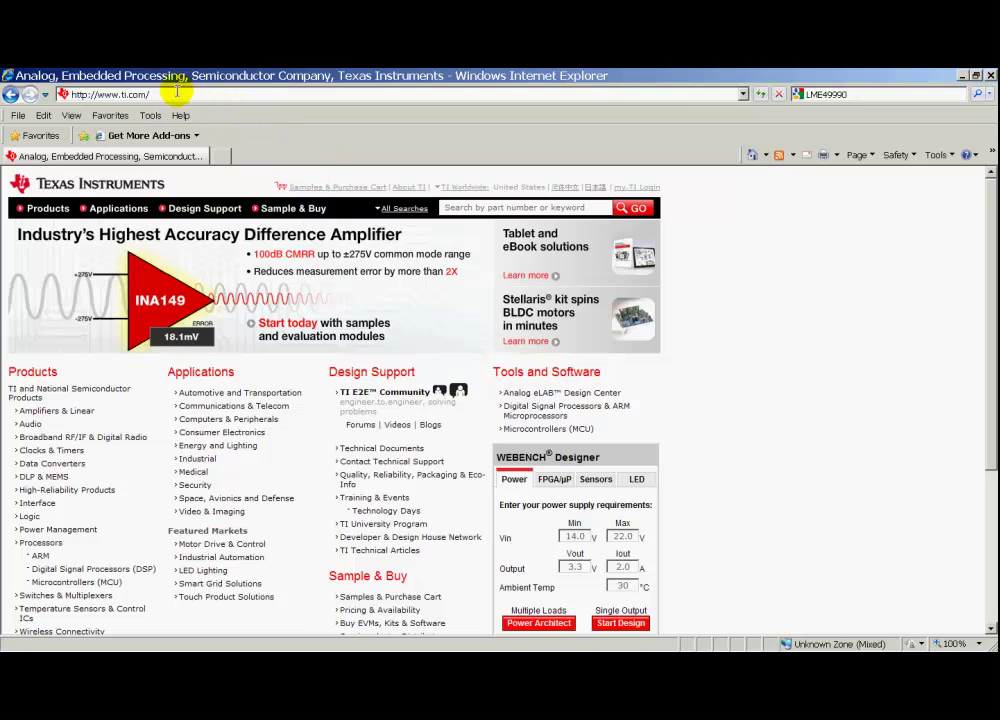
type("sensoraf")
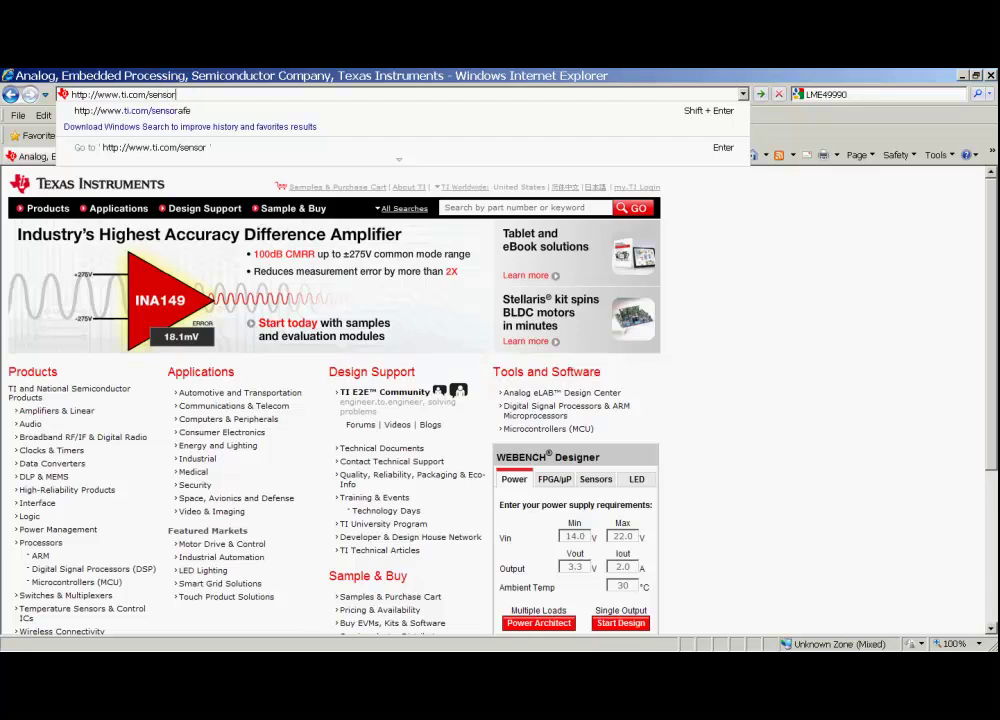
type("e")
key("Return")
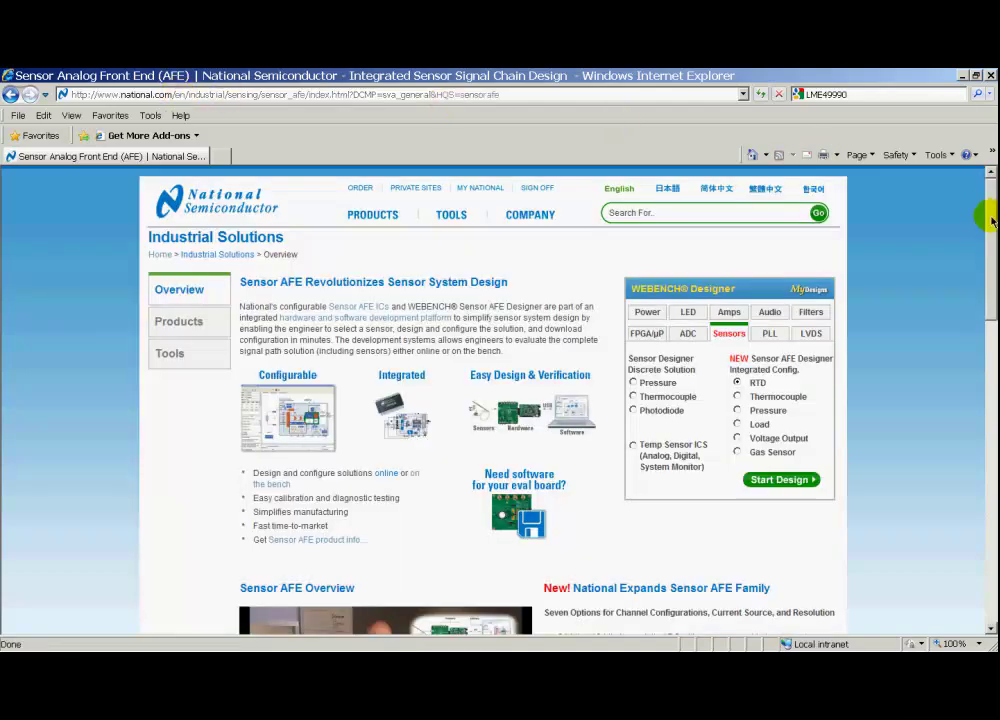
left_click_drag(990, 220, 990, 340)
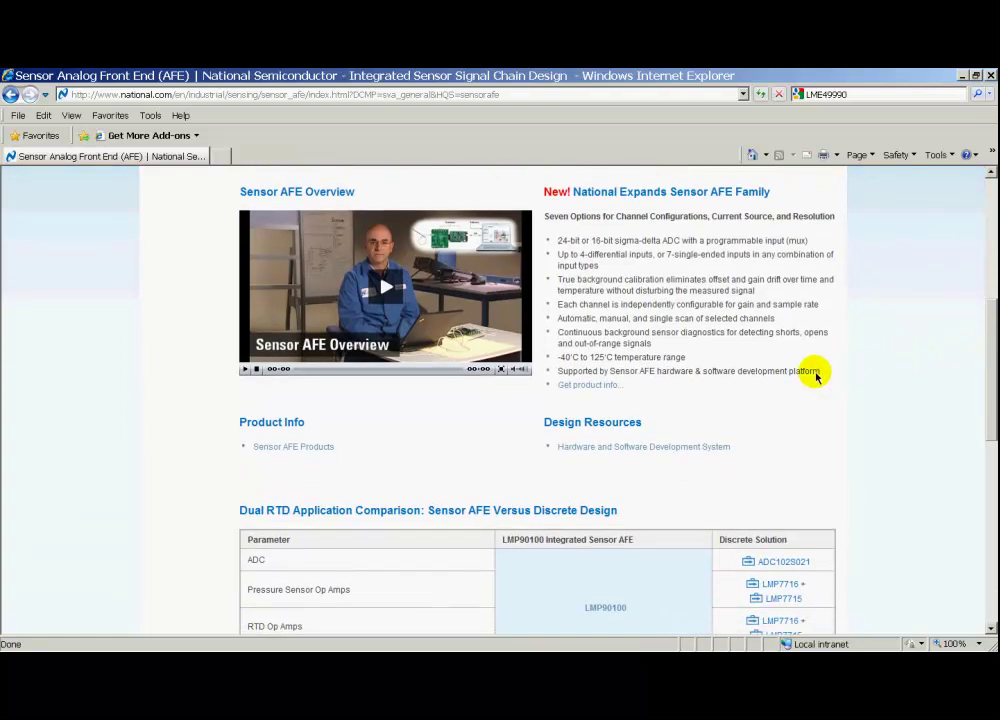
From the Hardware and Software Development System page, save the LMP91200 Software Download zip to the Desktop
left_click(640, 450)
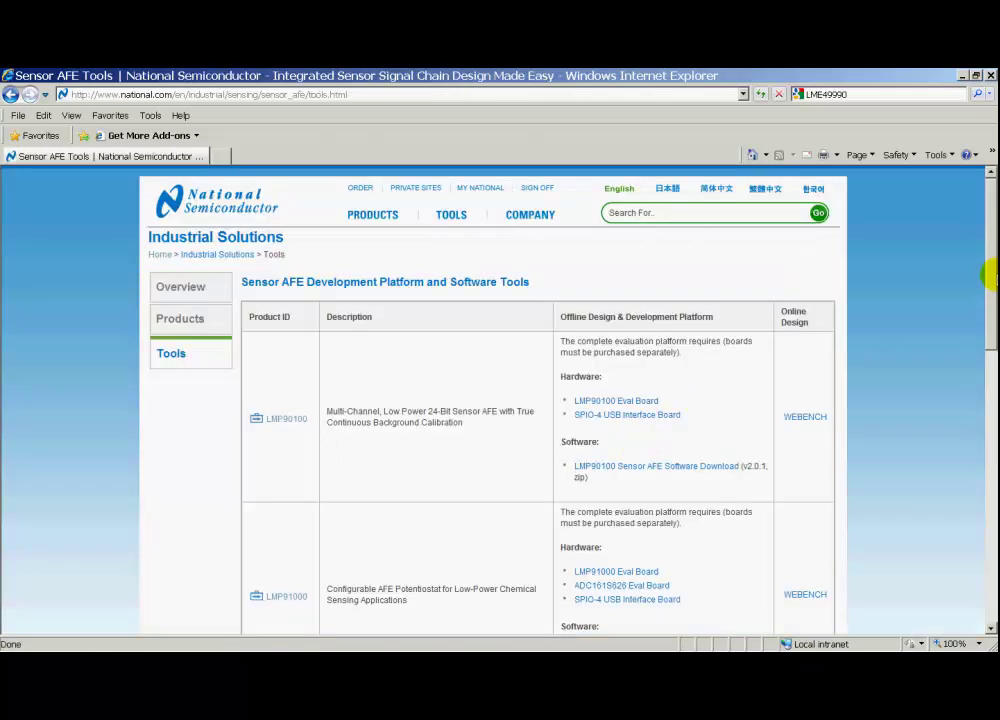
left_click_drag(988, 272, 984, 490)
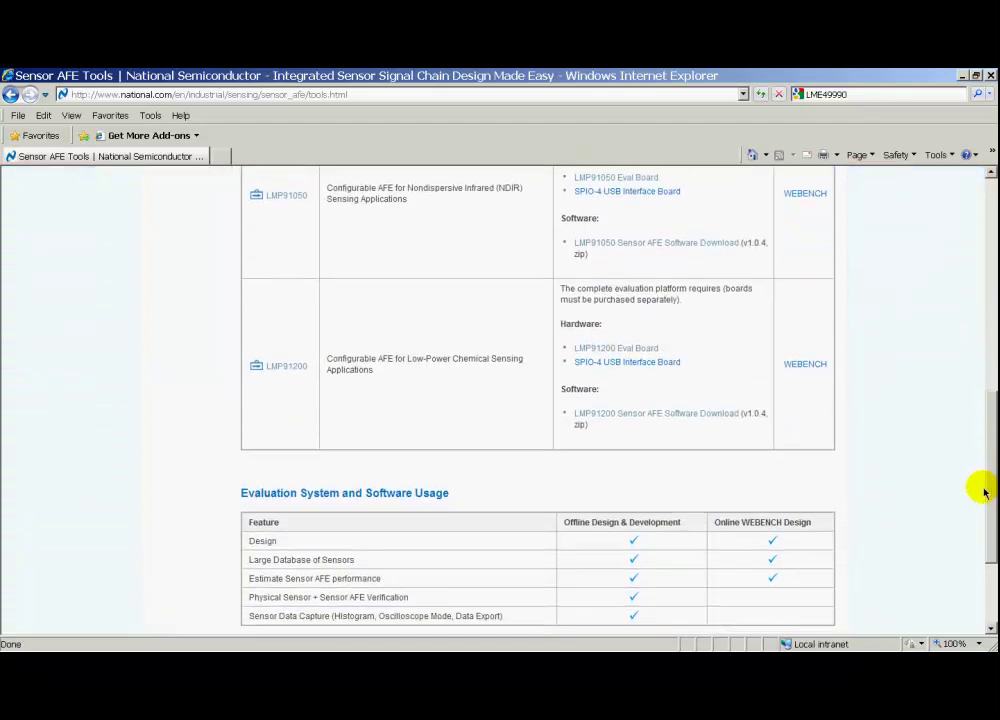
left_click(610, 419)
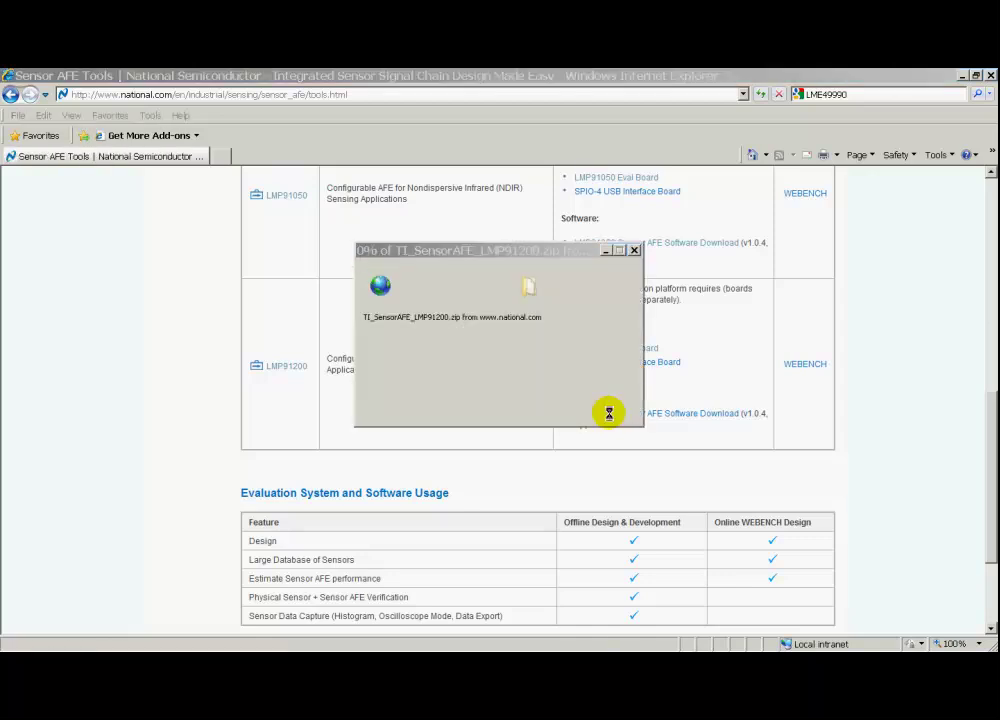
left_click(551, 374)
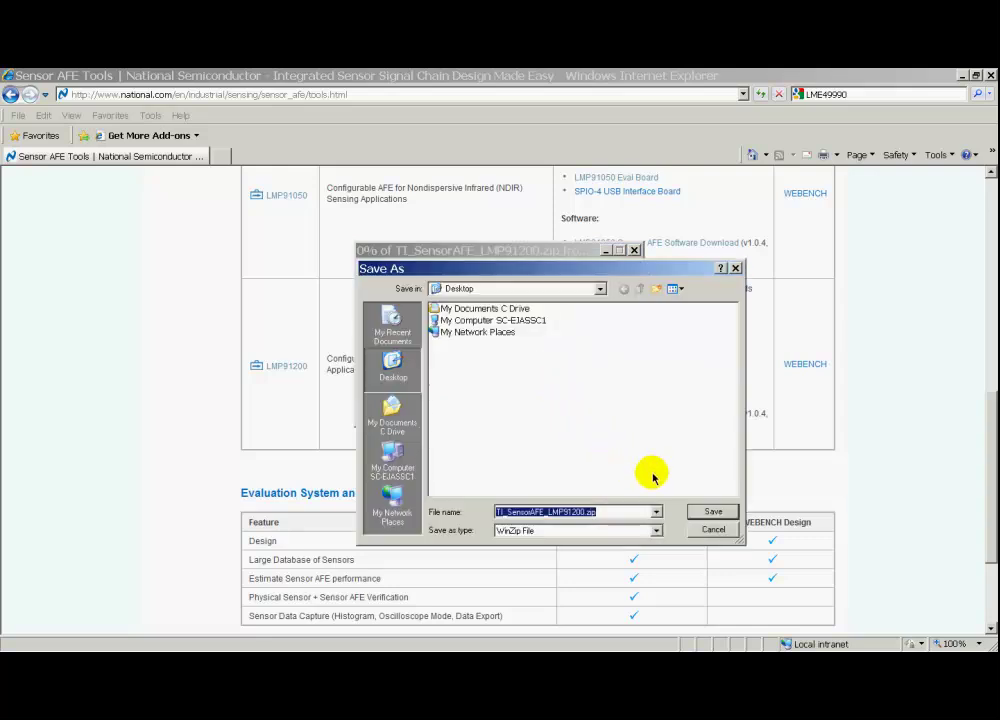
left_click(708, 510)
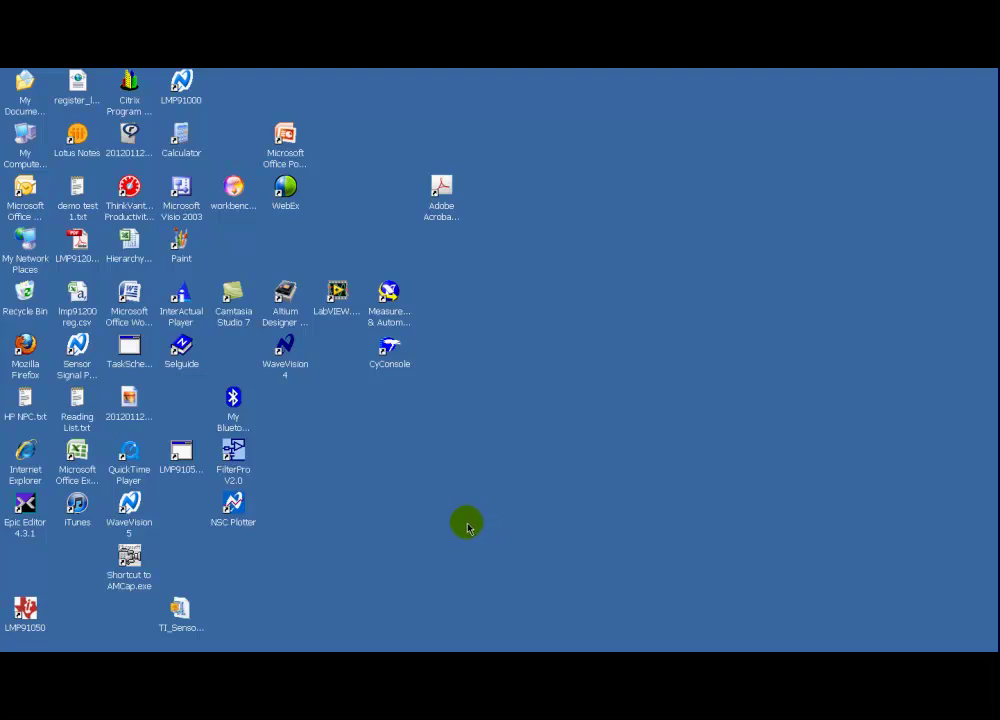
Open TI_SensorAFE_LMP91200.zip in WinZip, extract all files to the Desktop, and close it
left_click(176, 612)
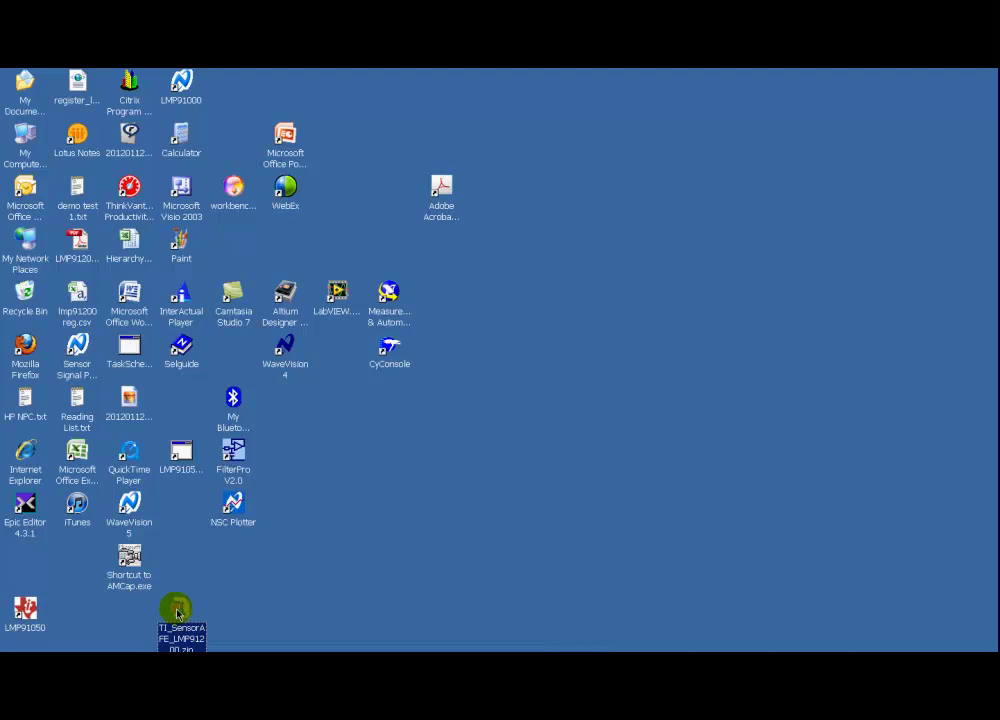
double_click(176, 612)
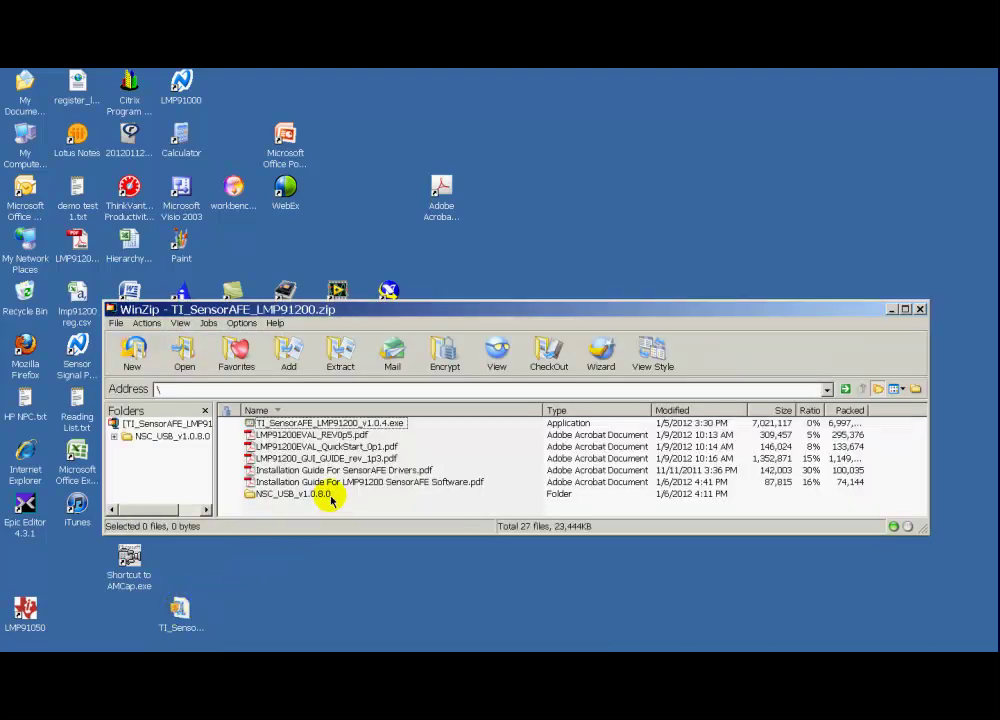
key("ctrl+a")
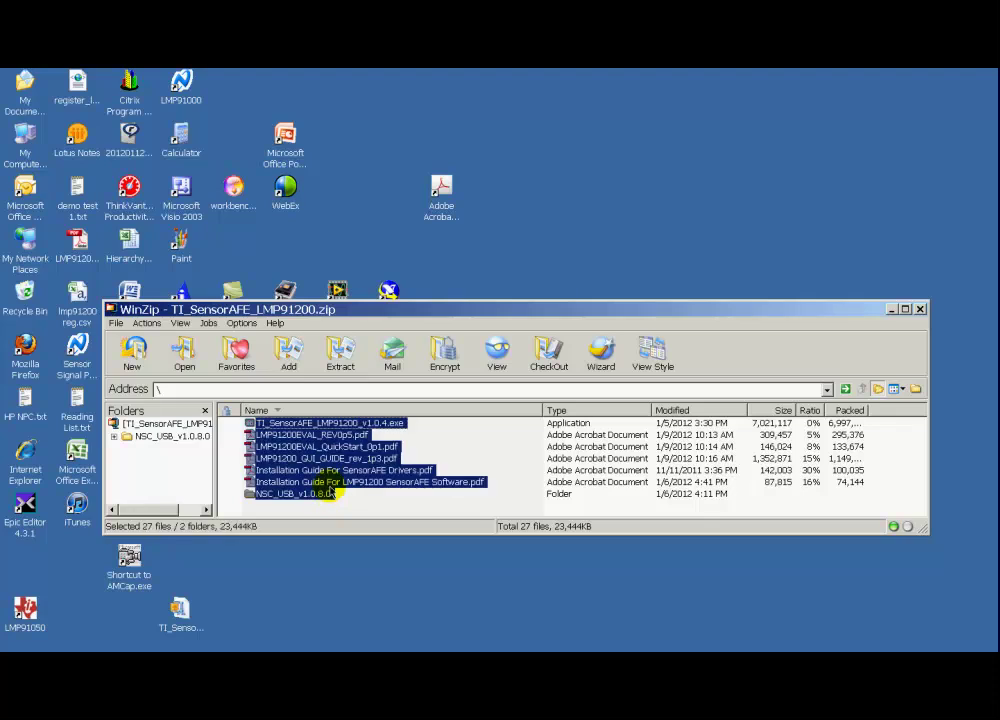
left_click(342, 368)
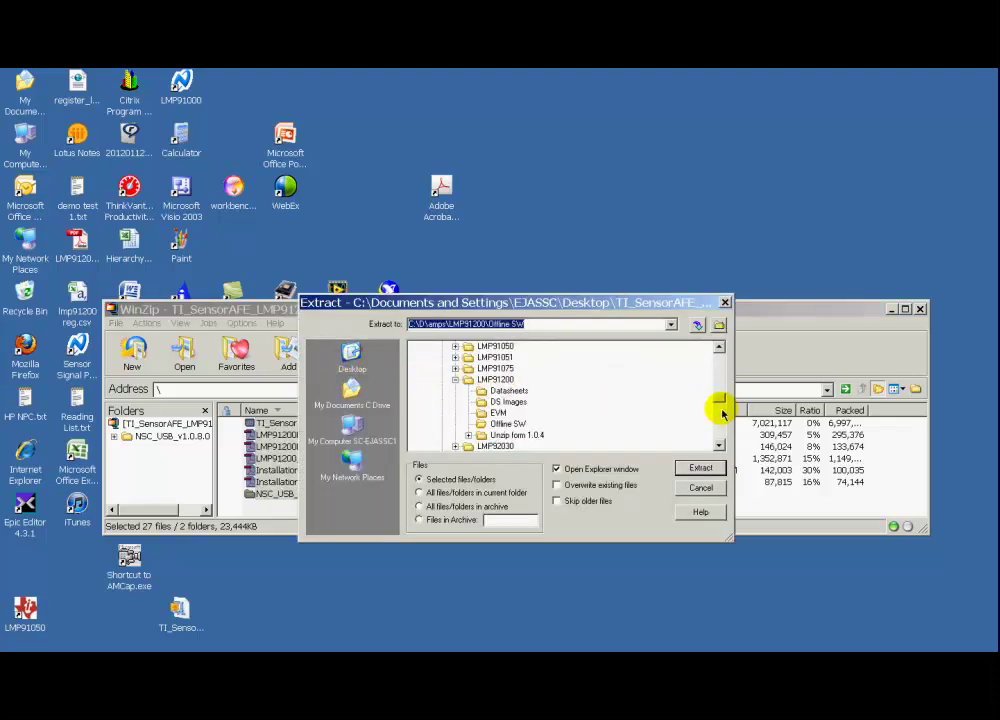
left_click_drag(719, 402, 739, 341)
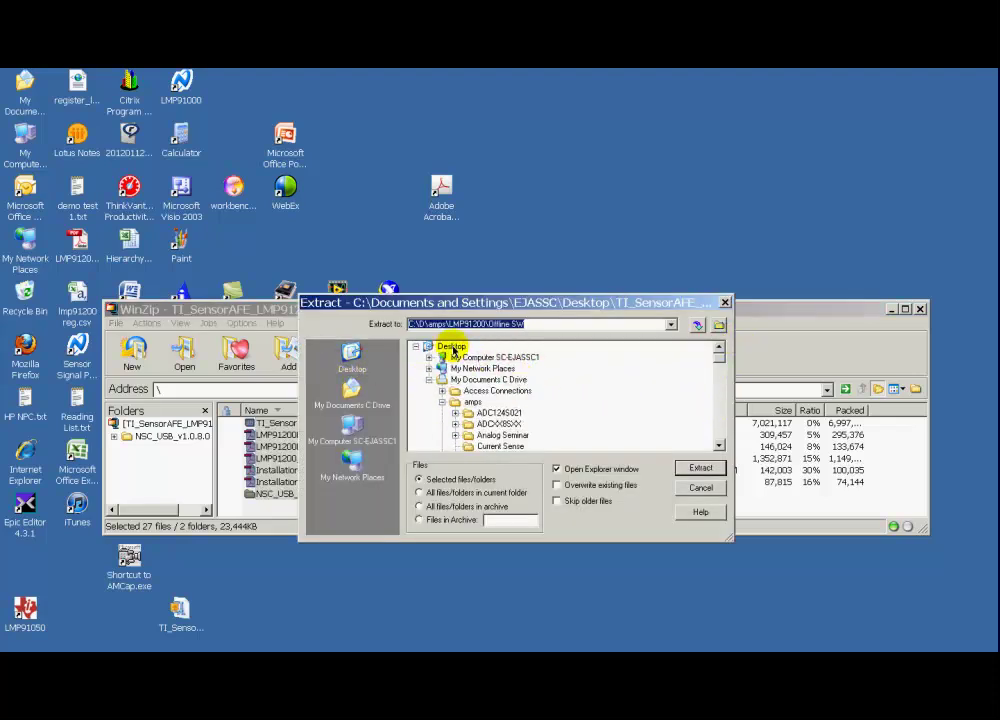
left_click(452, 348)
left_click(686, 469)
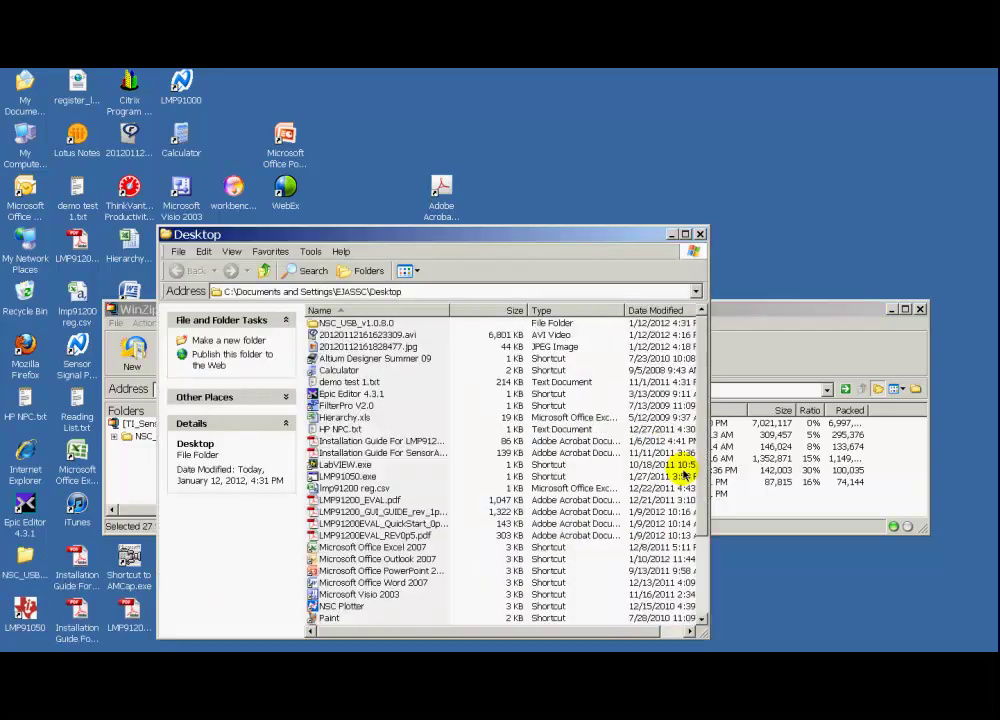
left_click(700, 234)
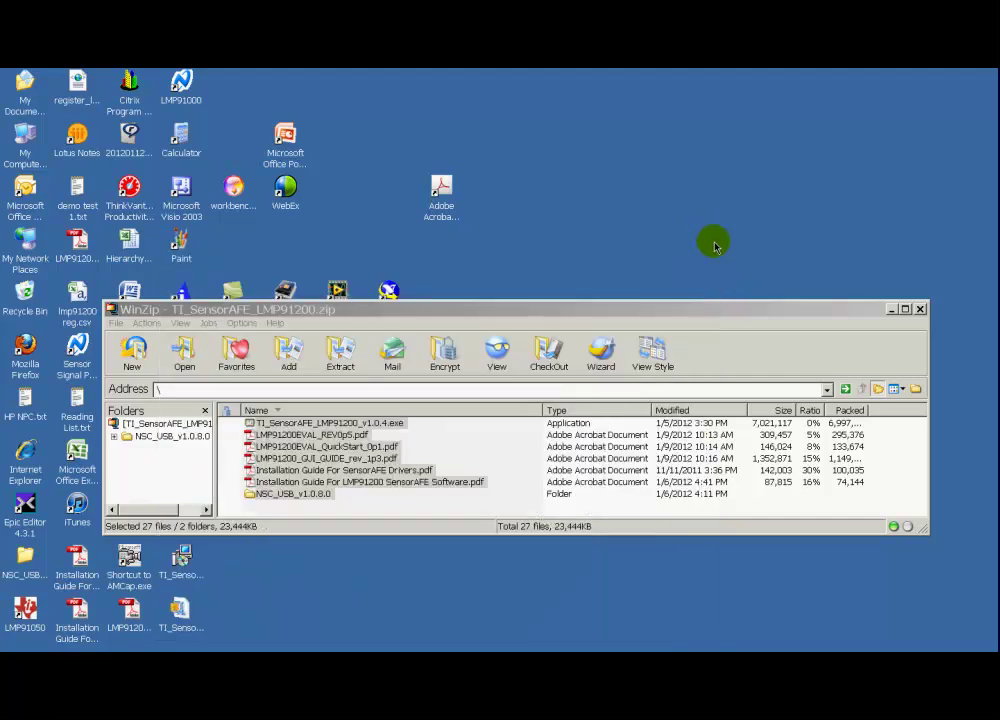
left_click(921, 309)
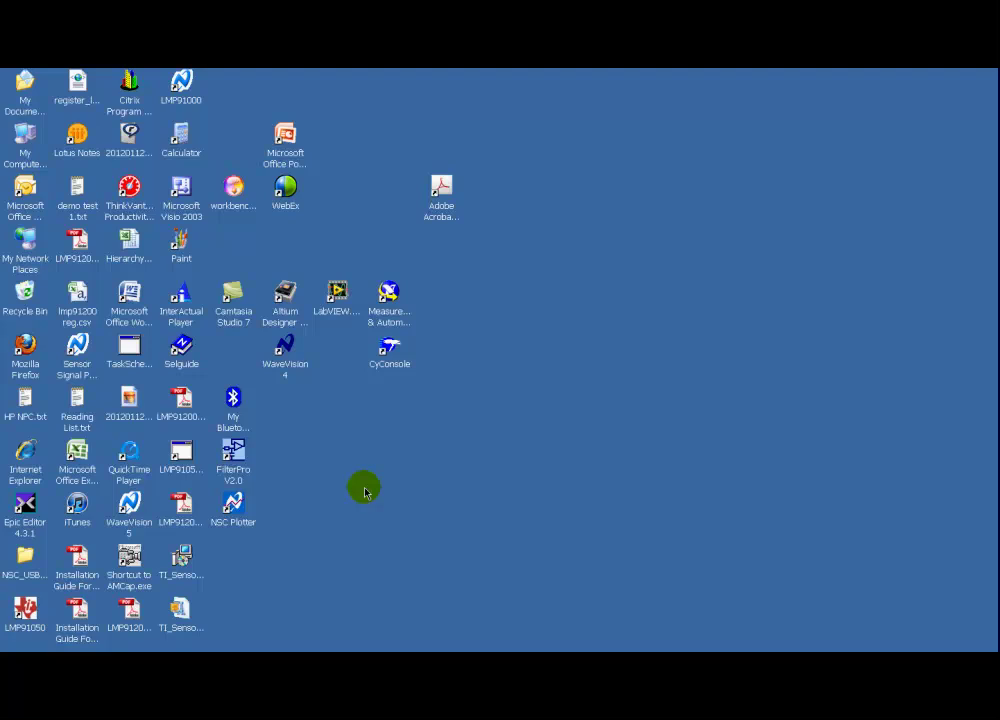
Run the LMP91200 installer with default folders plus a desktop icon, and install it
left_click(182, 566)
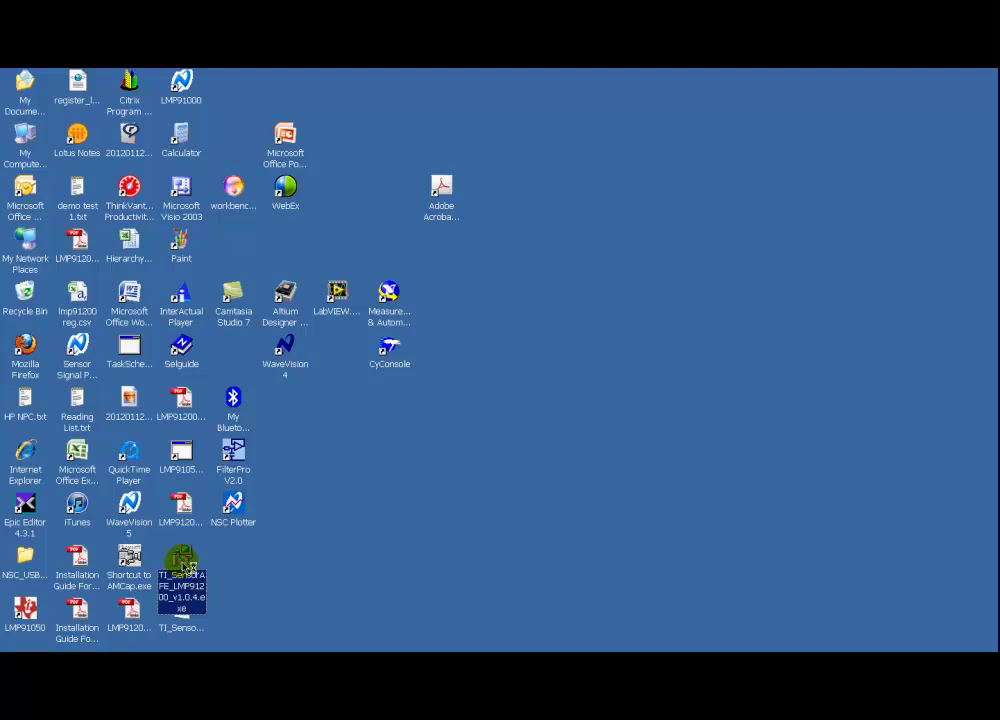
double_click(185, 567)
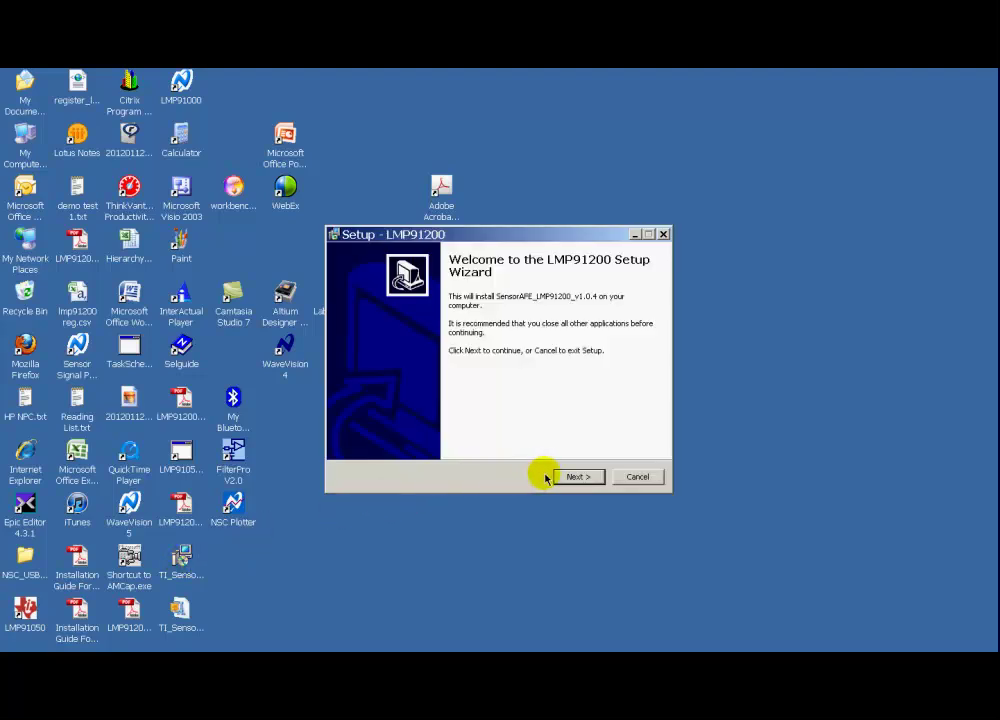
left_click(570, 478)
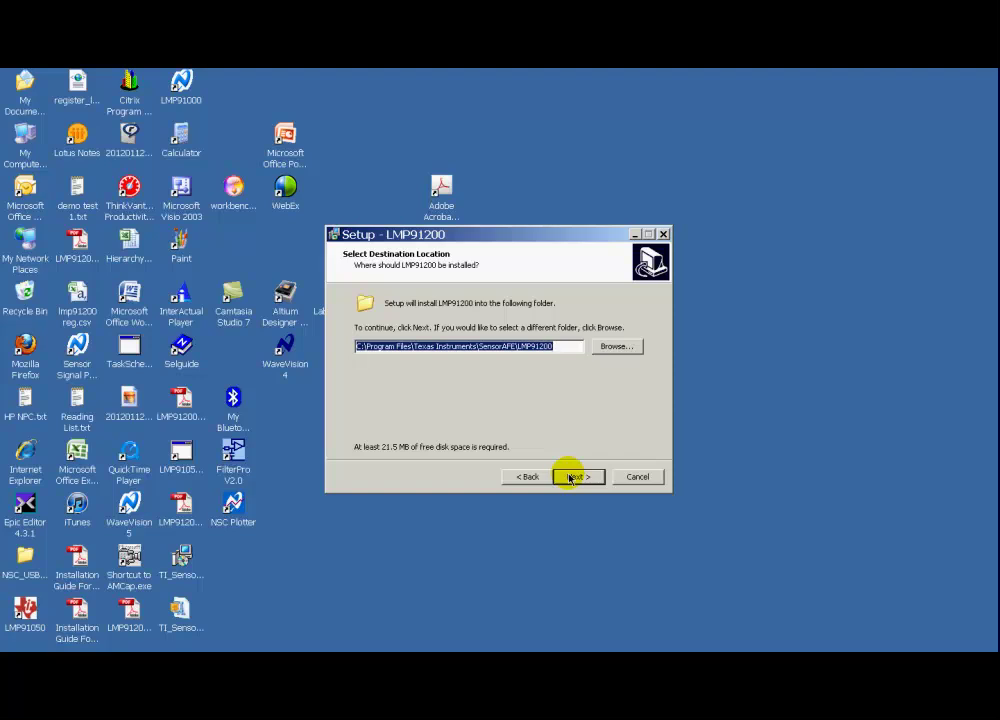
left_click(570, 478)
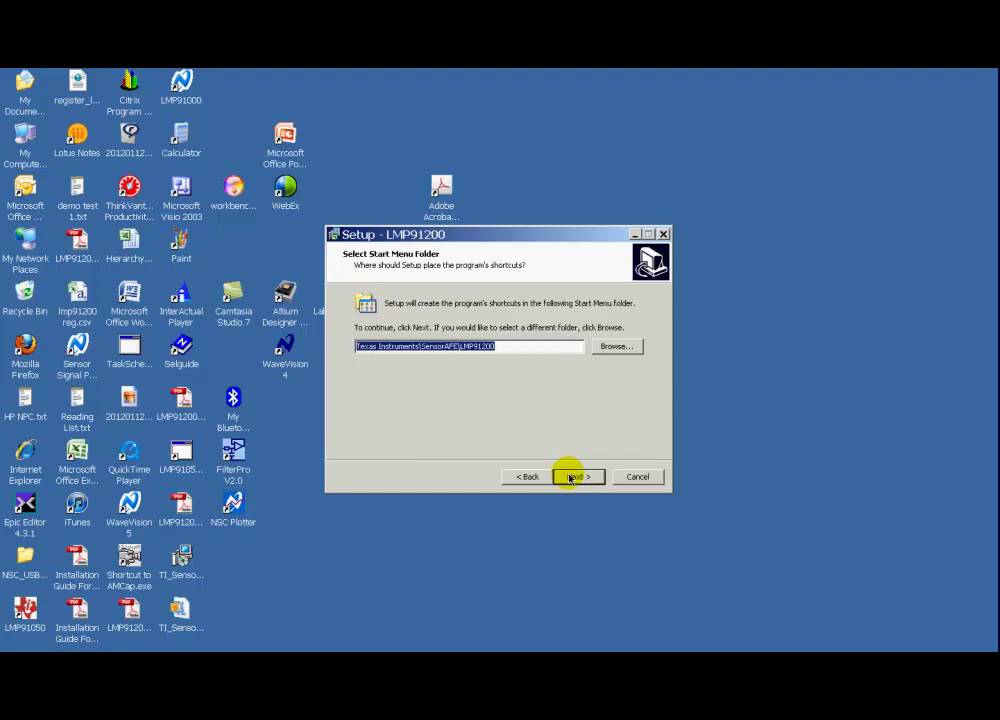
left_click(570, 478)
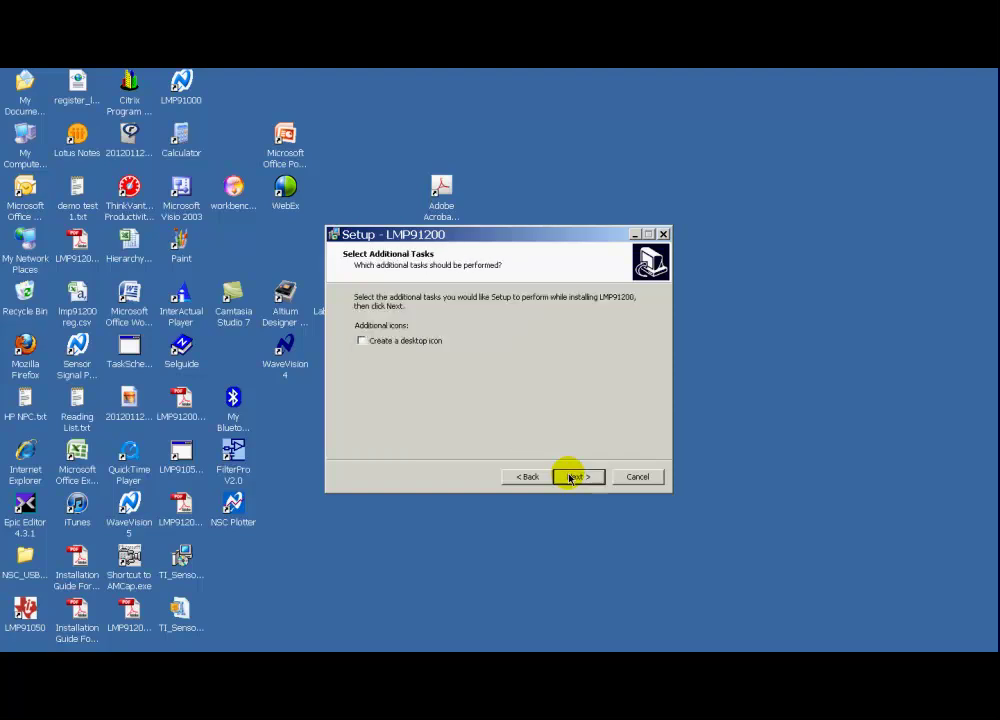
left_click(362, 342)
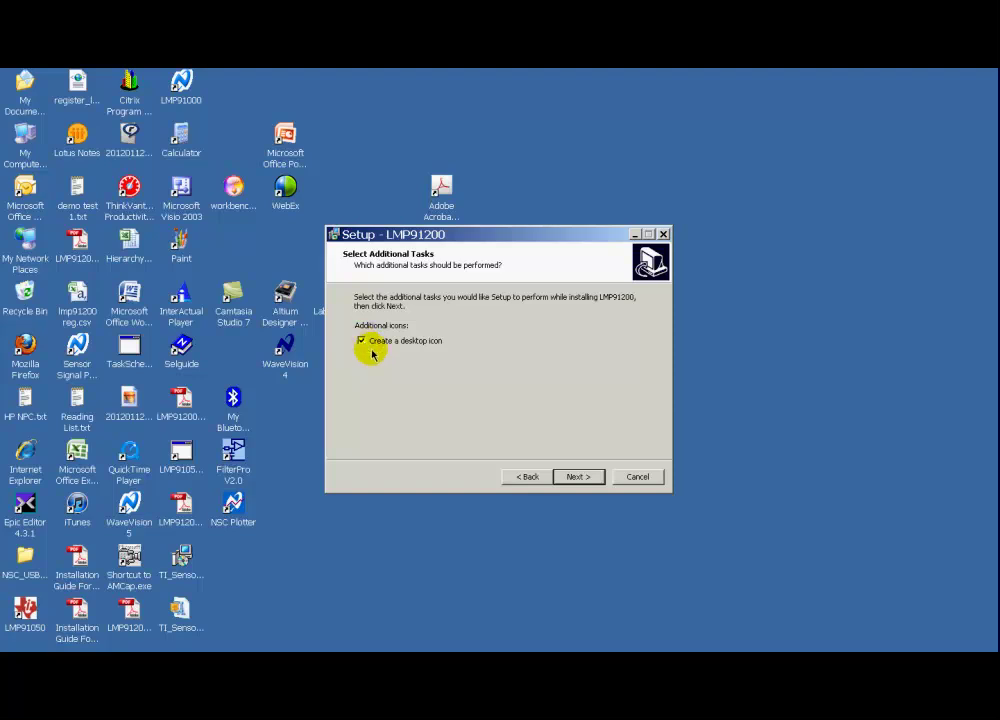
left_click(577, 478)
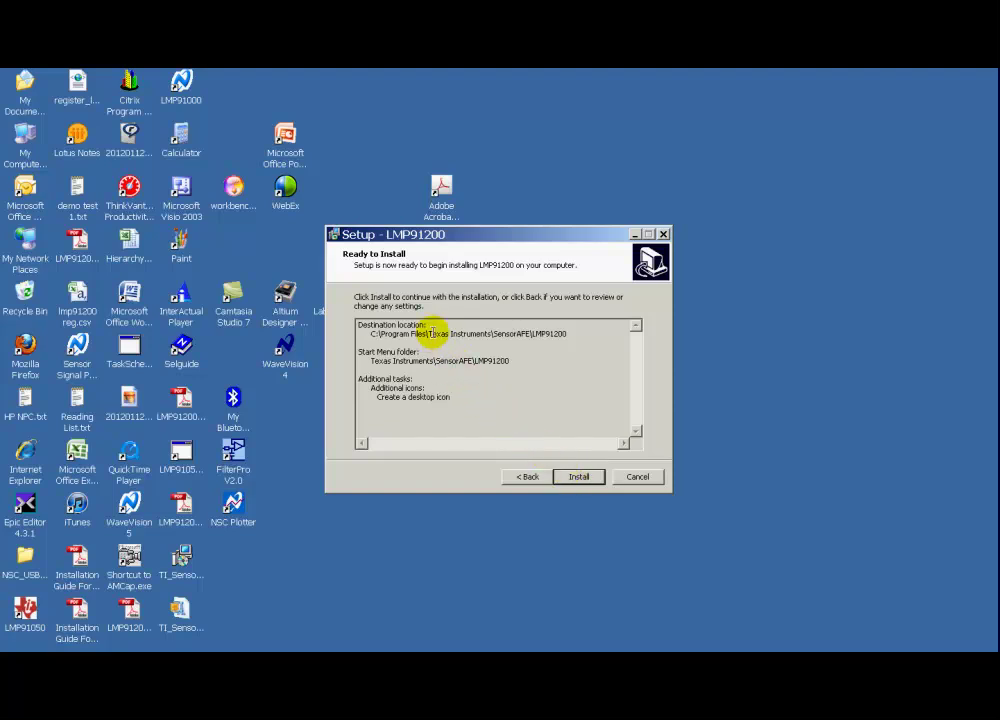
left_click(584, 477)
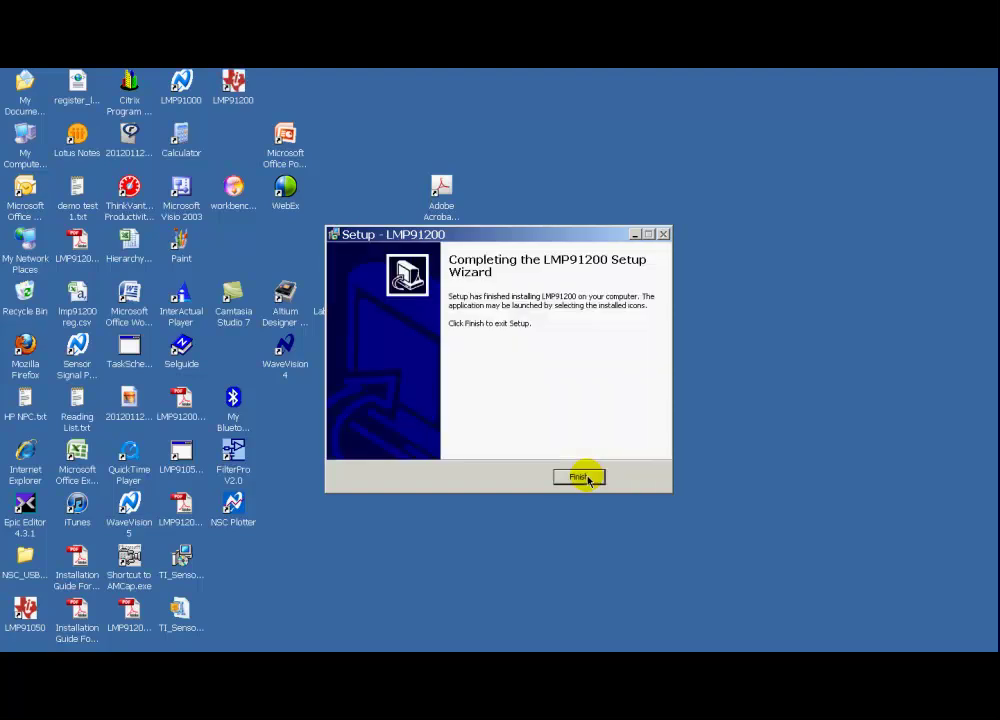
Finish the setup wizard and select the new LMP91200 desktop shortcut
left_click(580, 477)
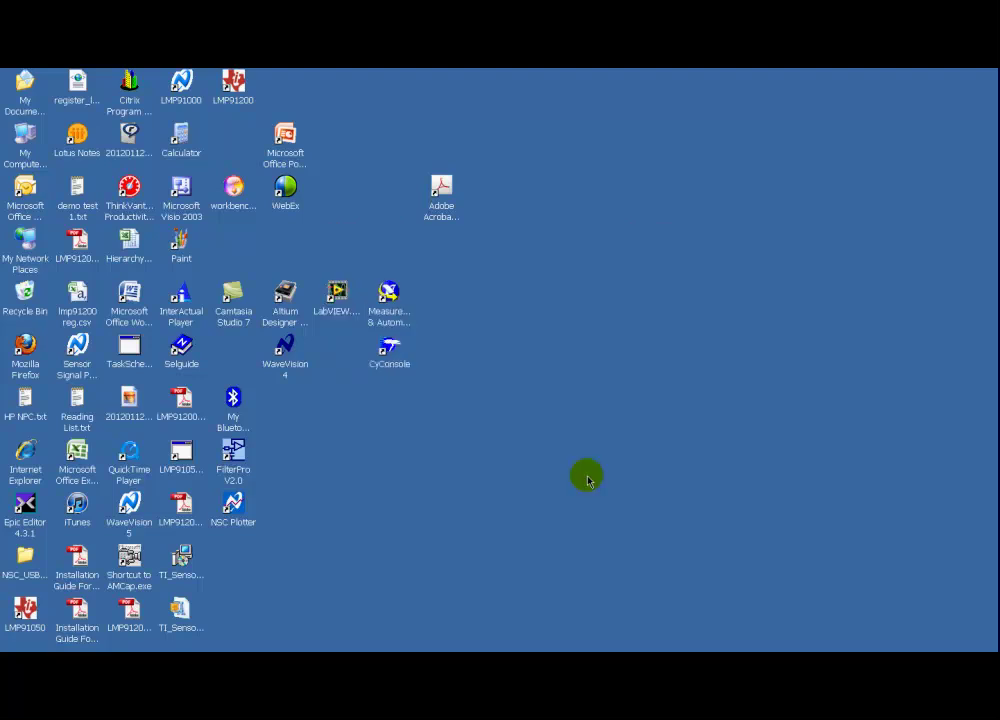
left_click(232, 86)
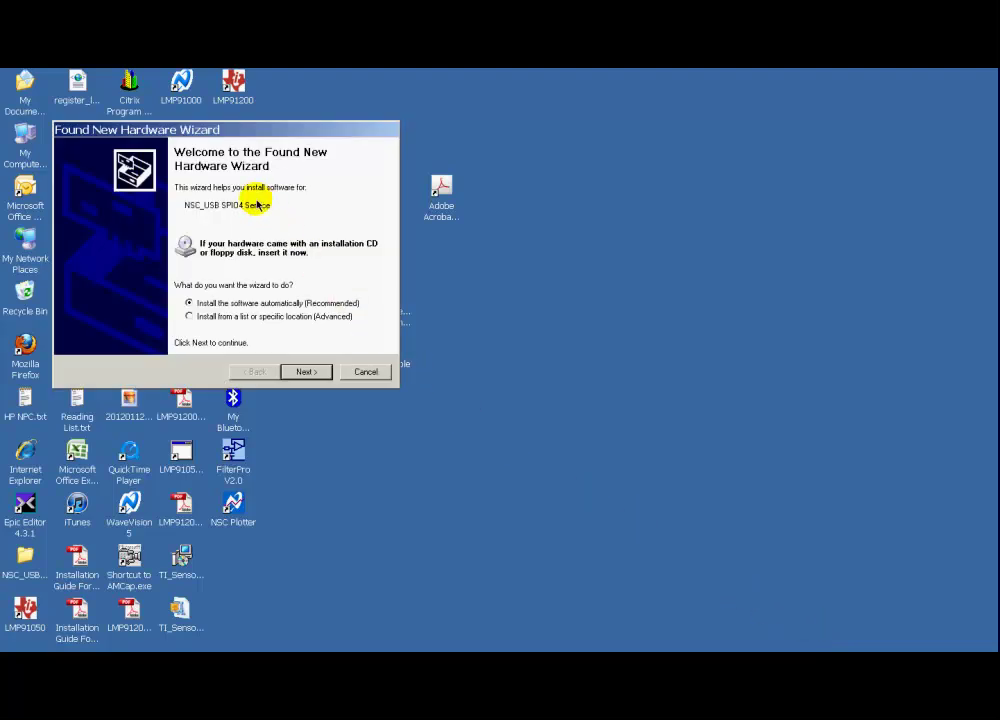
Point the driver search at the Desktop's NSC_USB_v1.0.8.0 folder and start searching
left_click(189, 316)
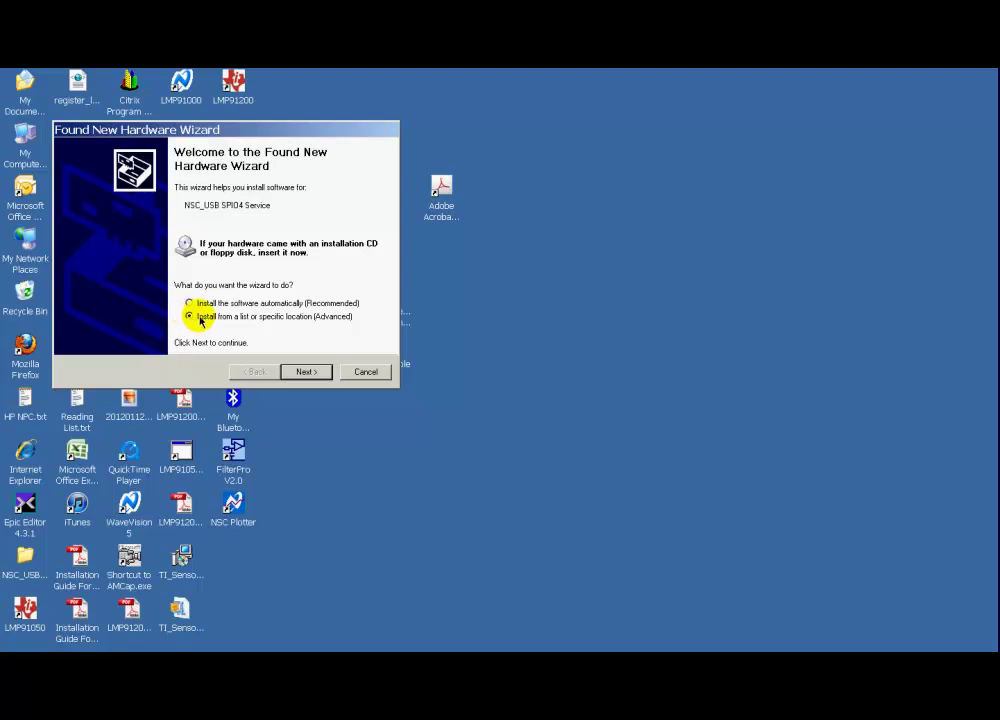
left_click(305, 372)
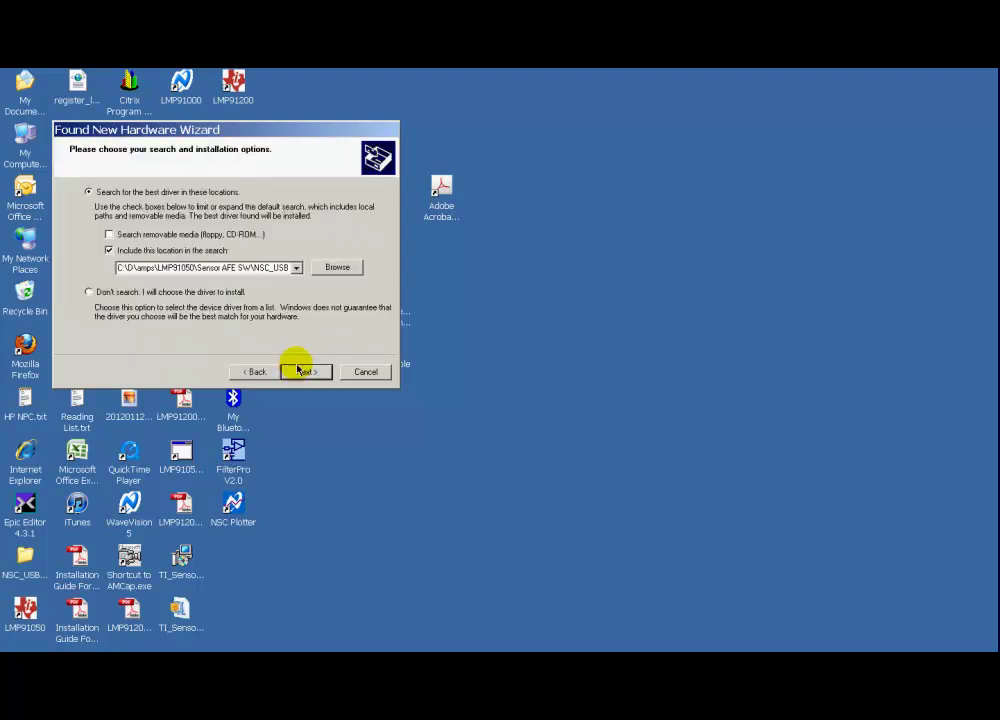
left_click(331, 270)
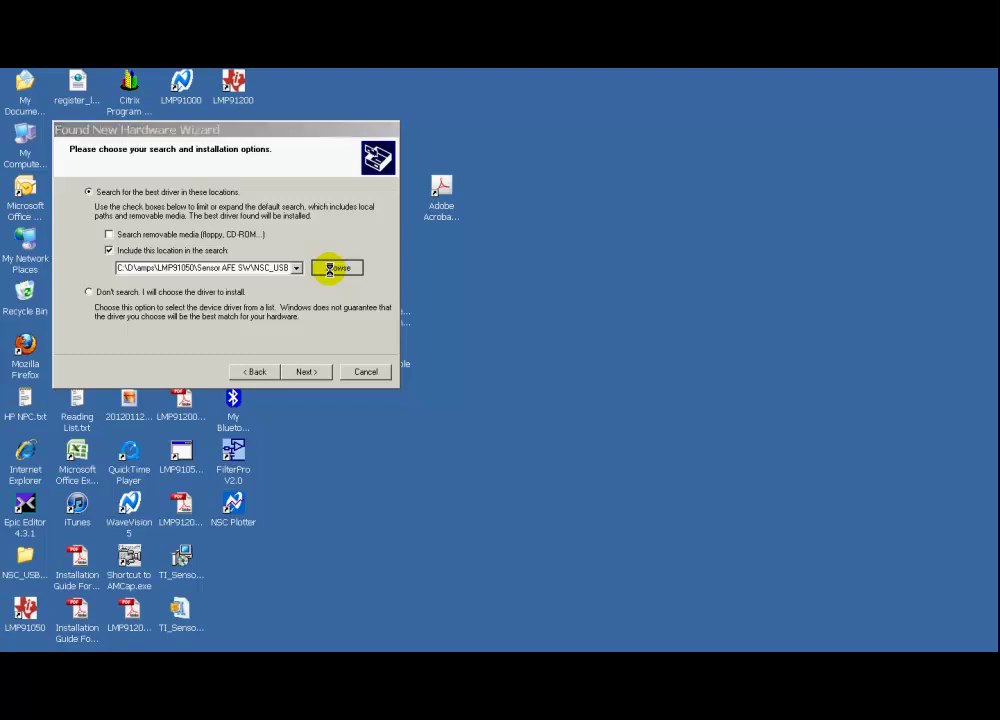
left_click_drag(778, 424, 773, 326)
left_click(429, 318)
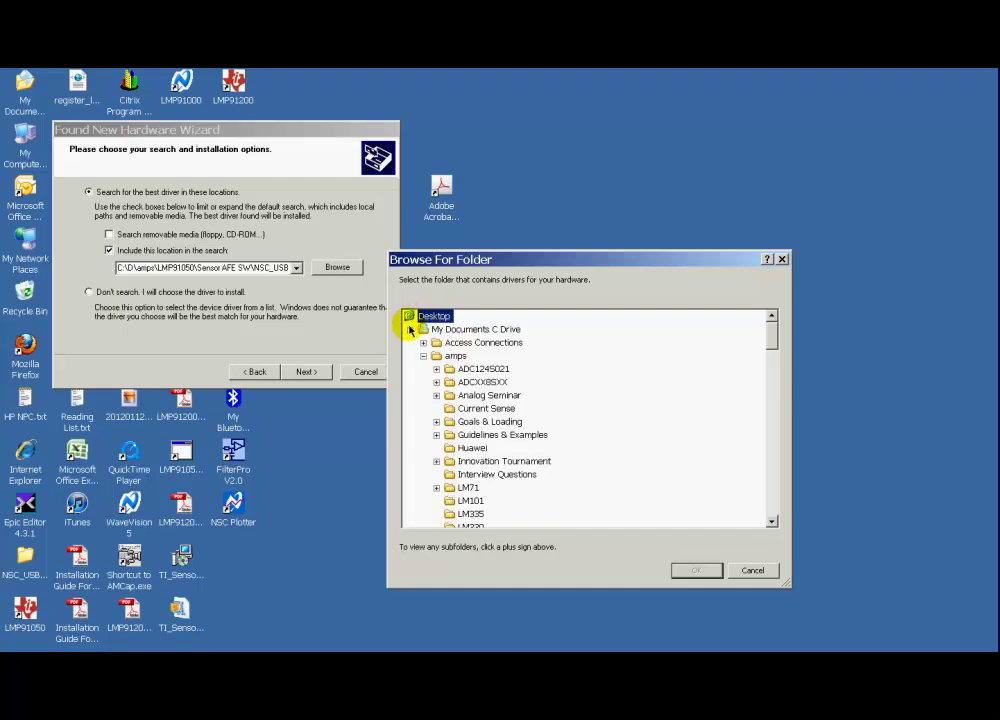
left_click(410, 330)
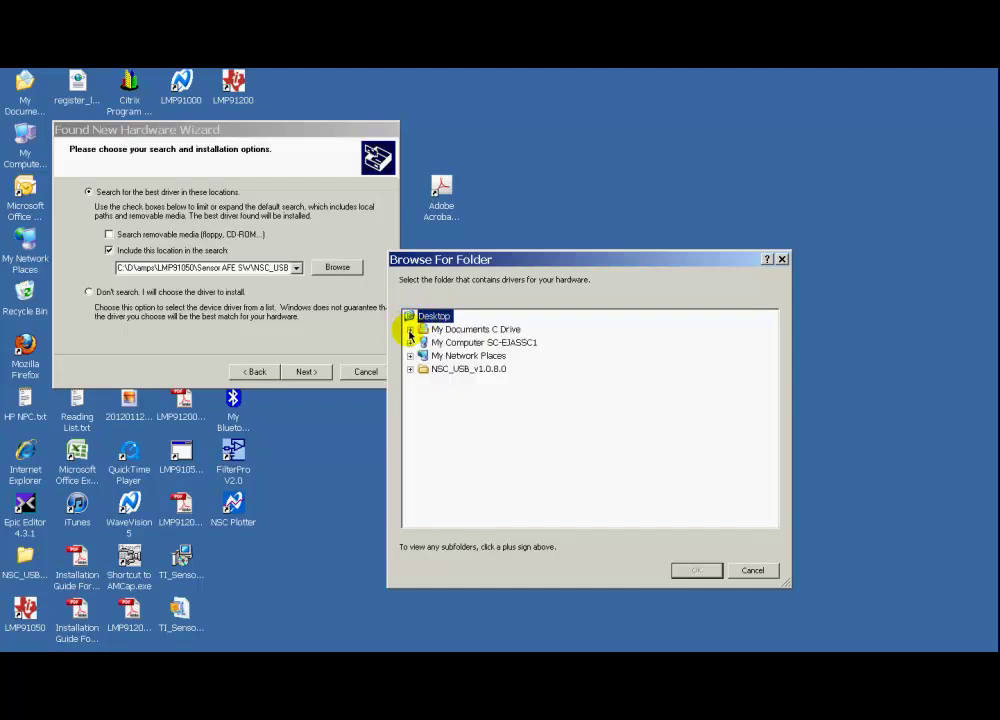
left_click(455, 369)
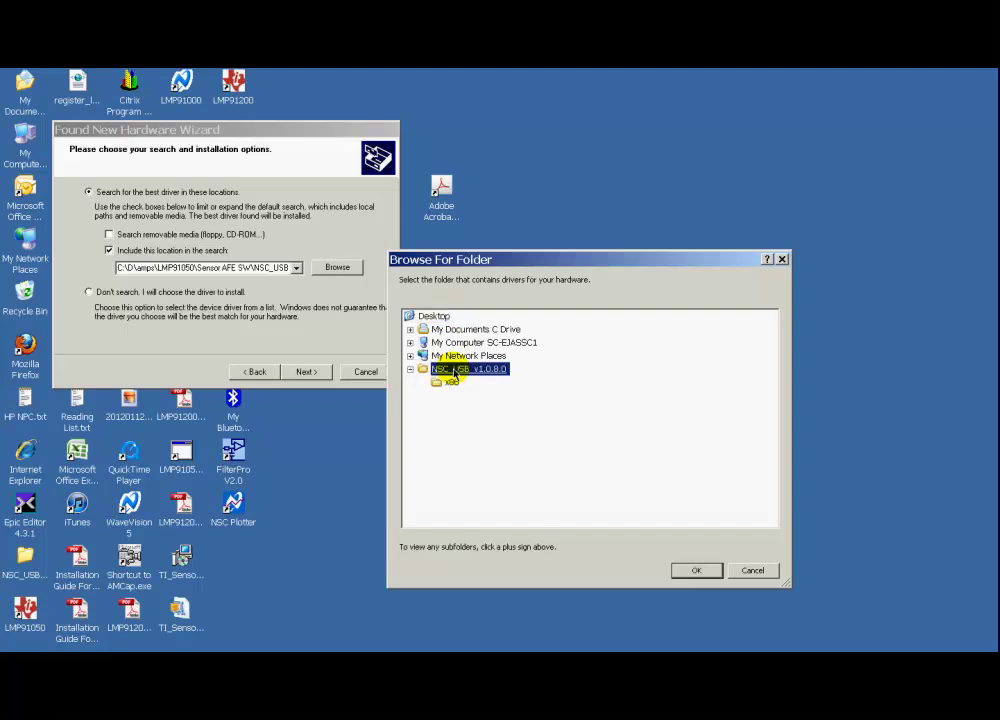
left_click(692, 570)
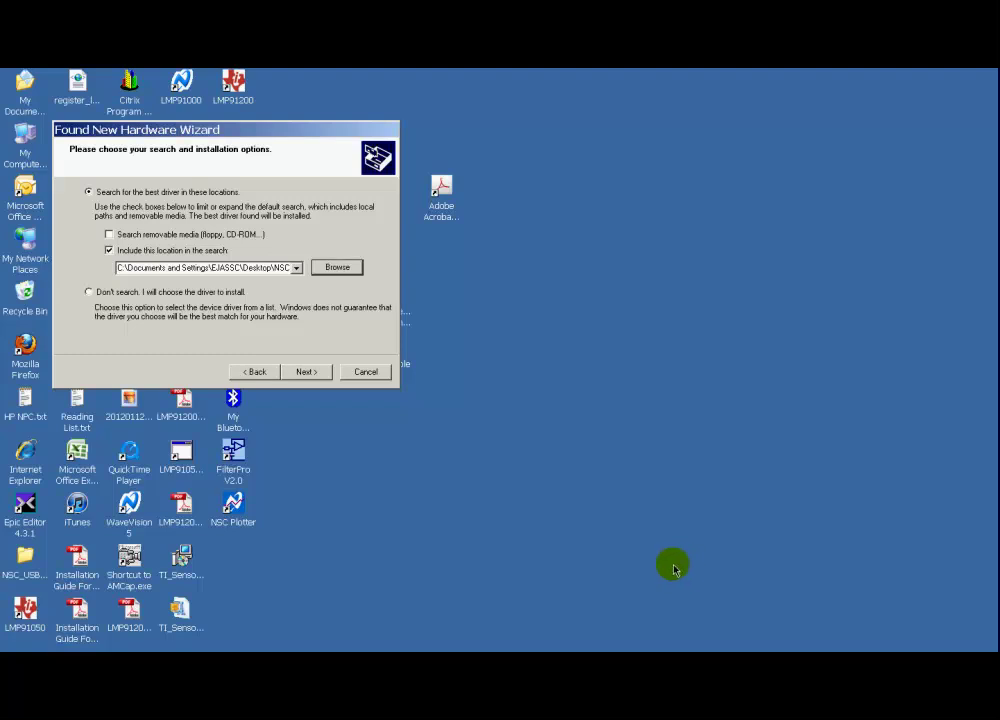
left_click(307, 372)
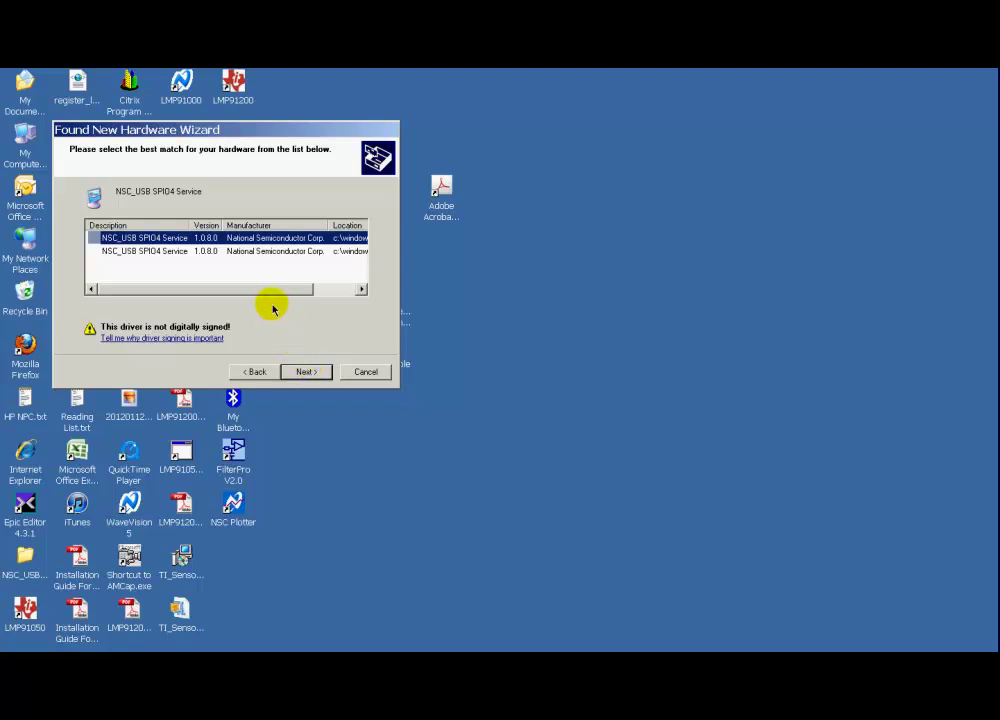
Install the found NSC_USB SPI04 Service driver
left_click(306, 371)
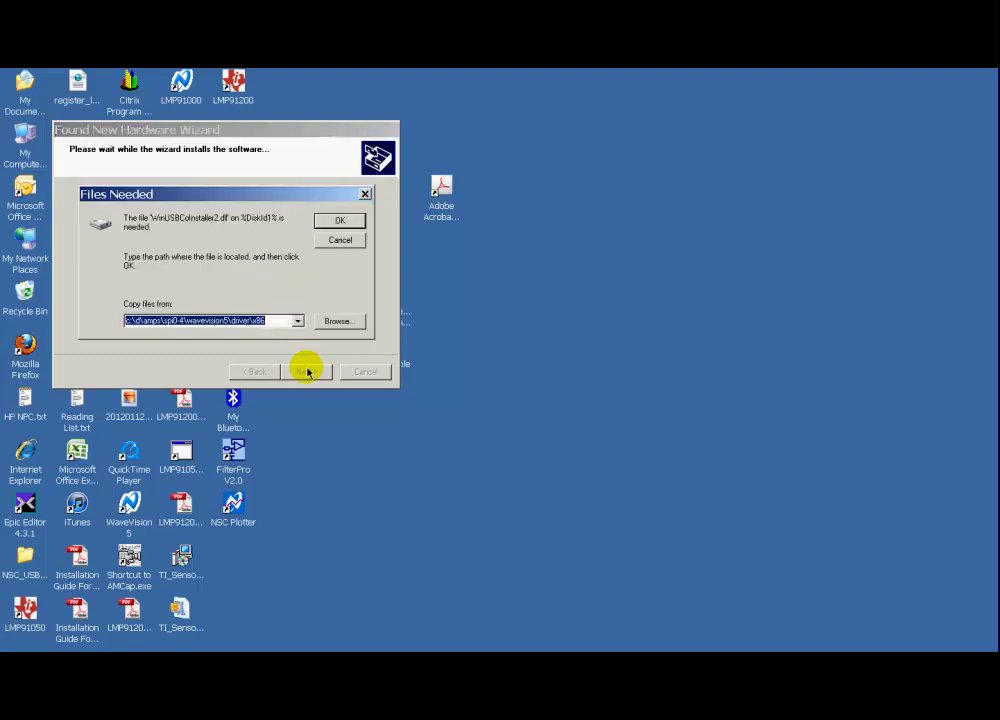
Supply winusbcoinstaller2.dll from Desktop\NSC_USB_v1.0.8.0 to the Files Needed prompt and continue
left_click(297, 321)
left_click(298, 322)
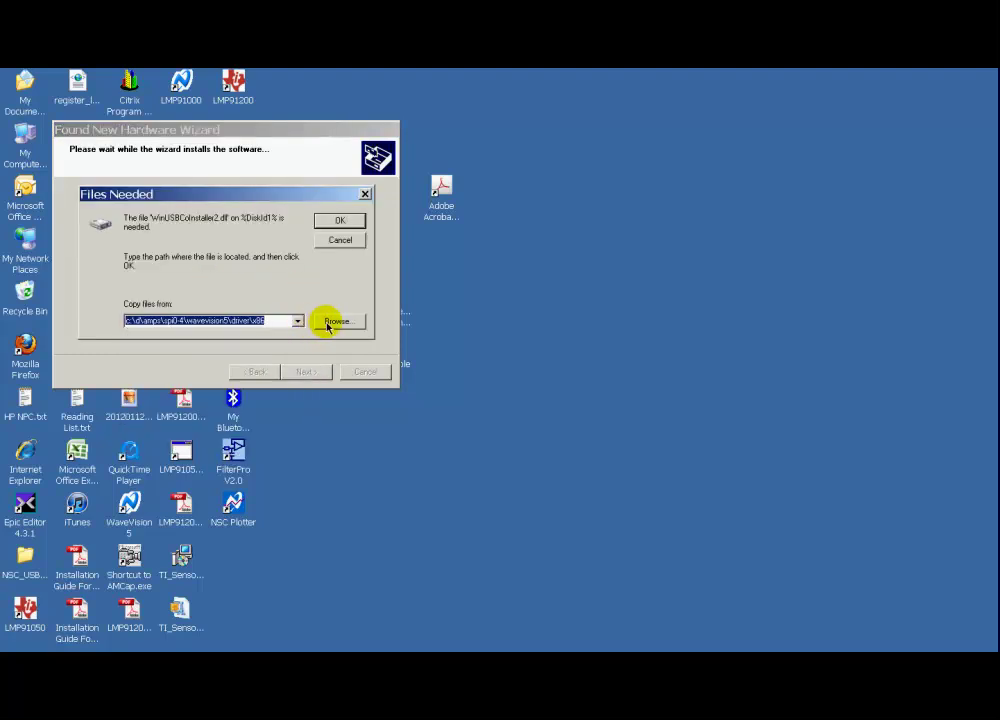
left_click(327, 321)
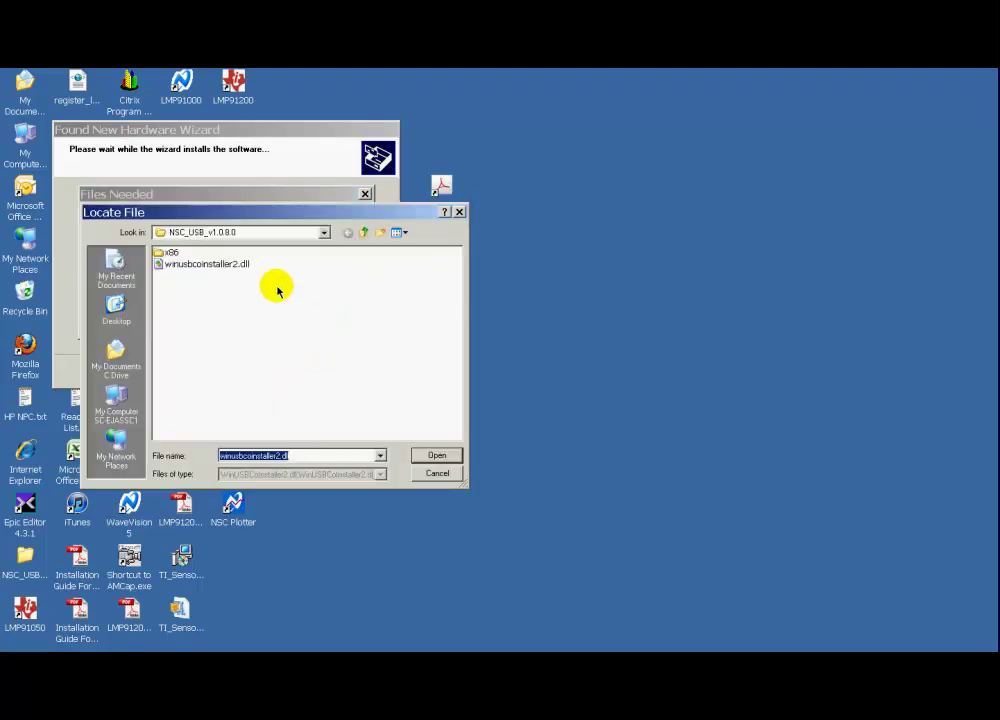
left_click(325, 233)
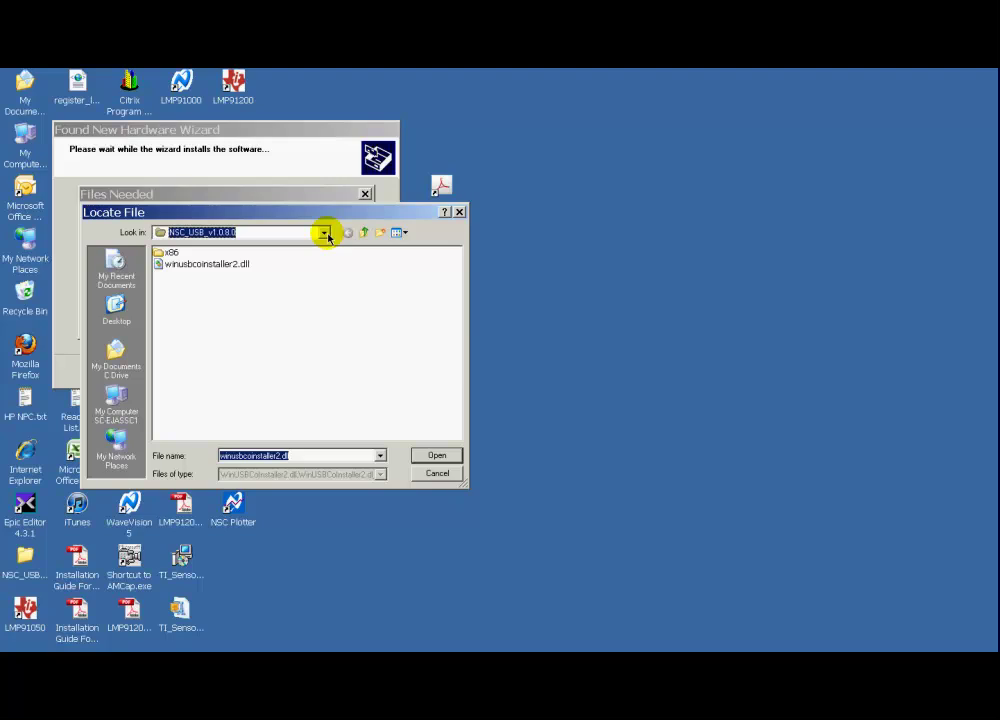
left_click(325, 233)
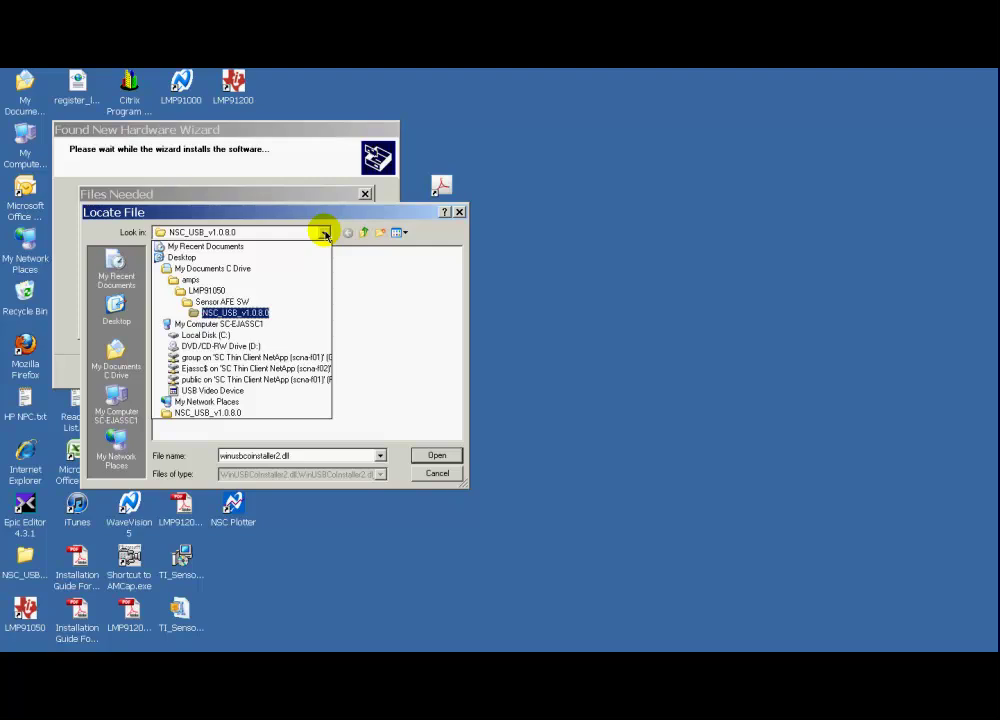
left_click(183, 257)
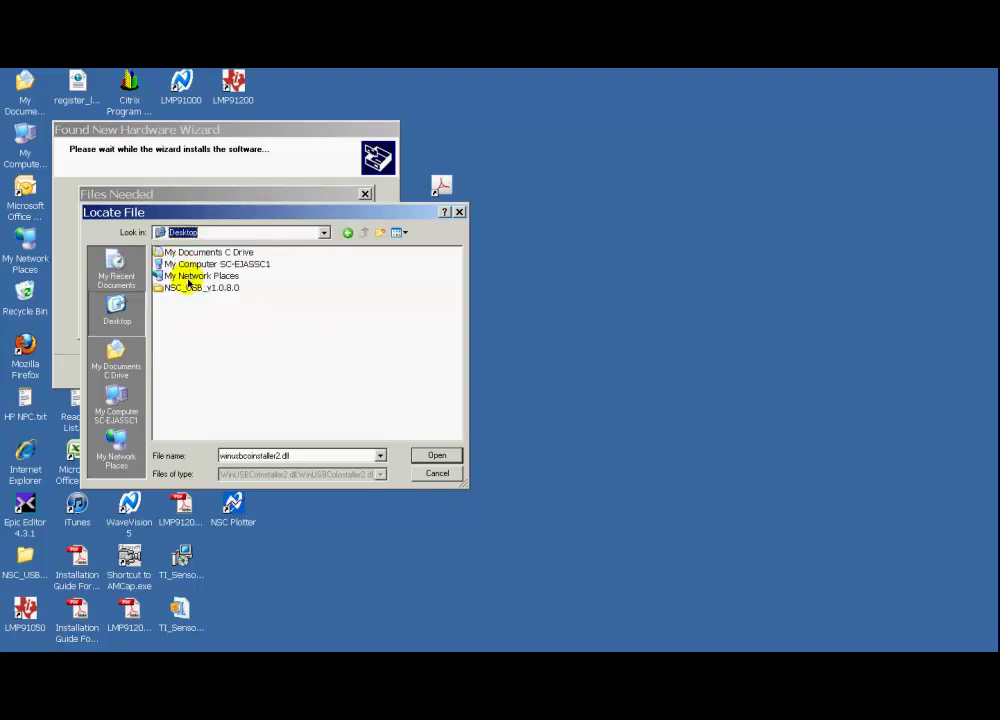
left_click(187, 287)
double_click(187, 287)
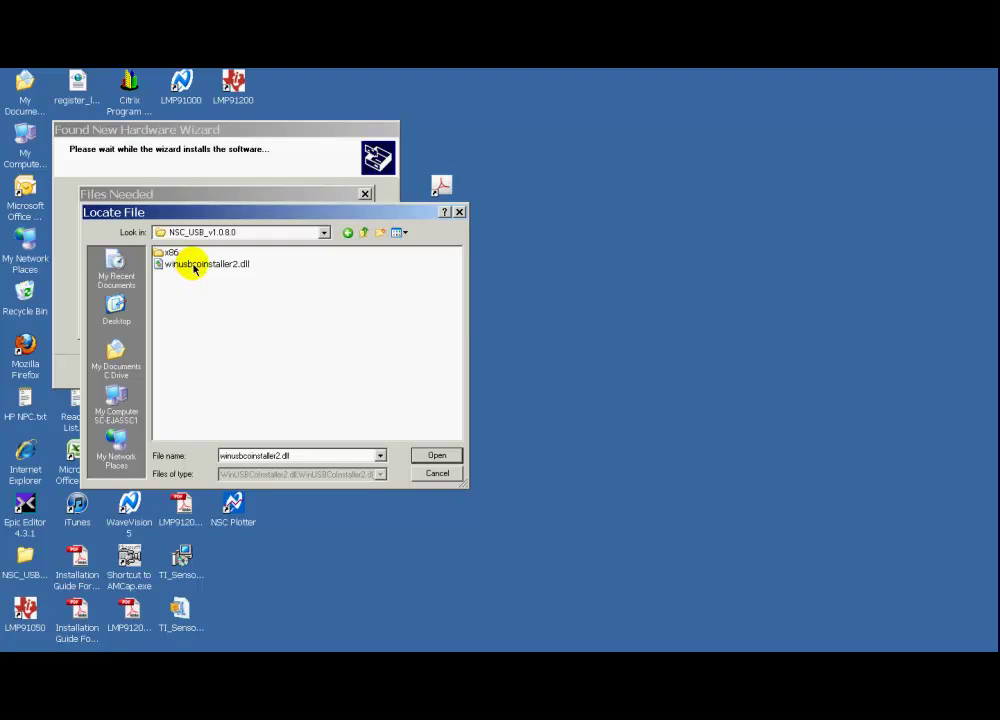
left_click(195, 265)
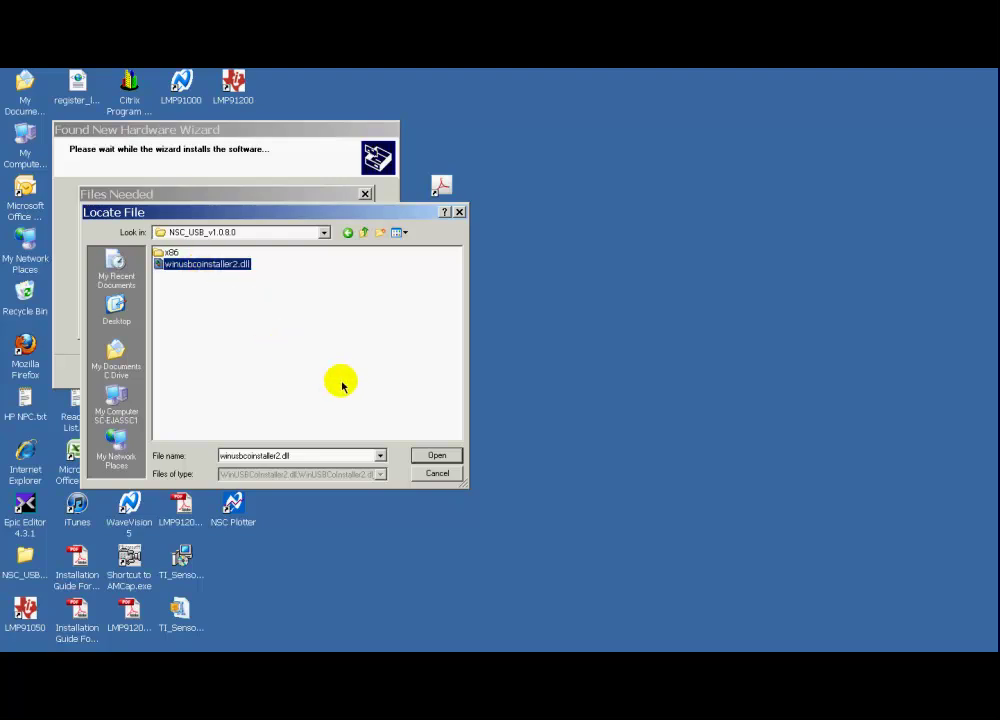
left_click(439, 457)
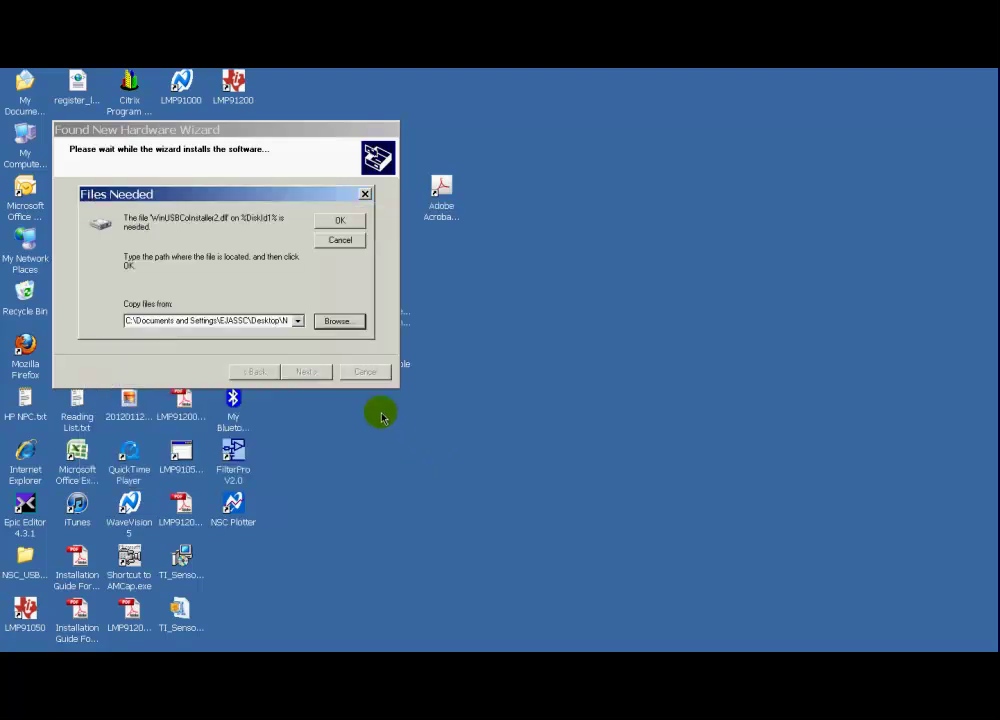
left_click(332, 220)
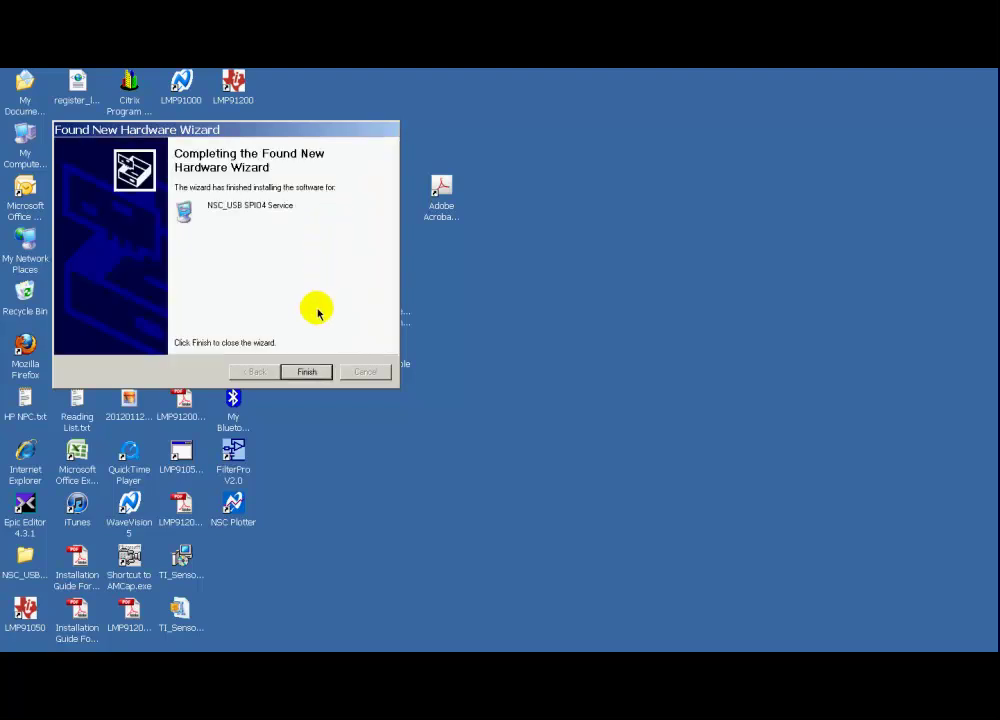
Finish the hardware wizard and launch LMP91200 from its desktop shortcut
left_click(307, 372)
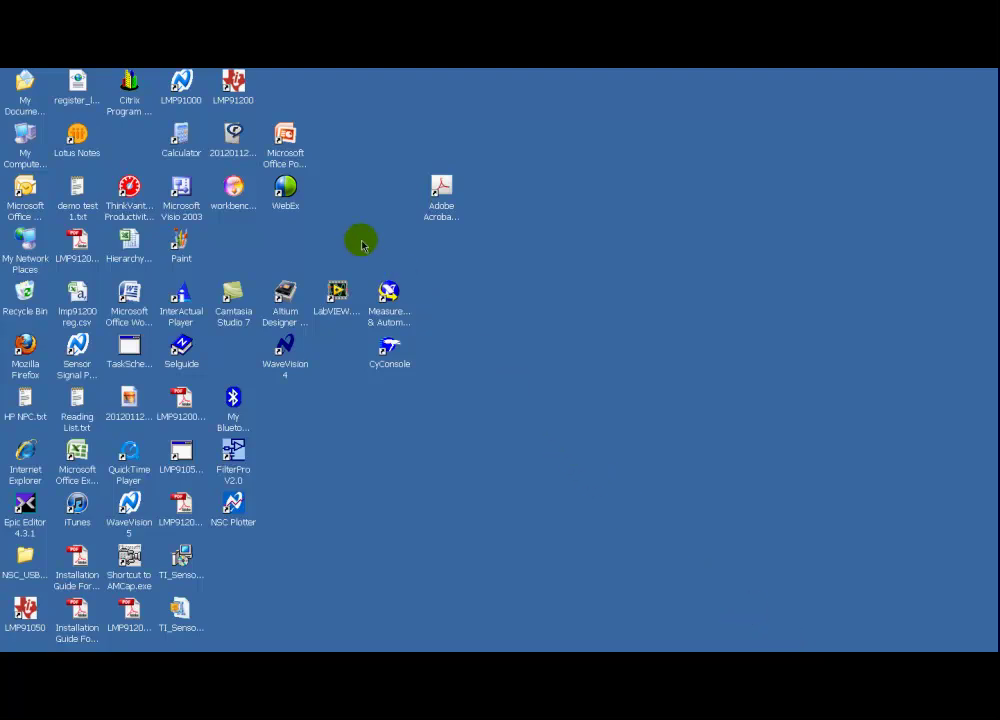
left_click(238, 92)
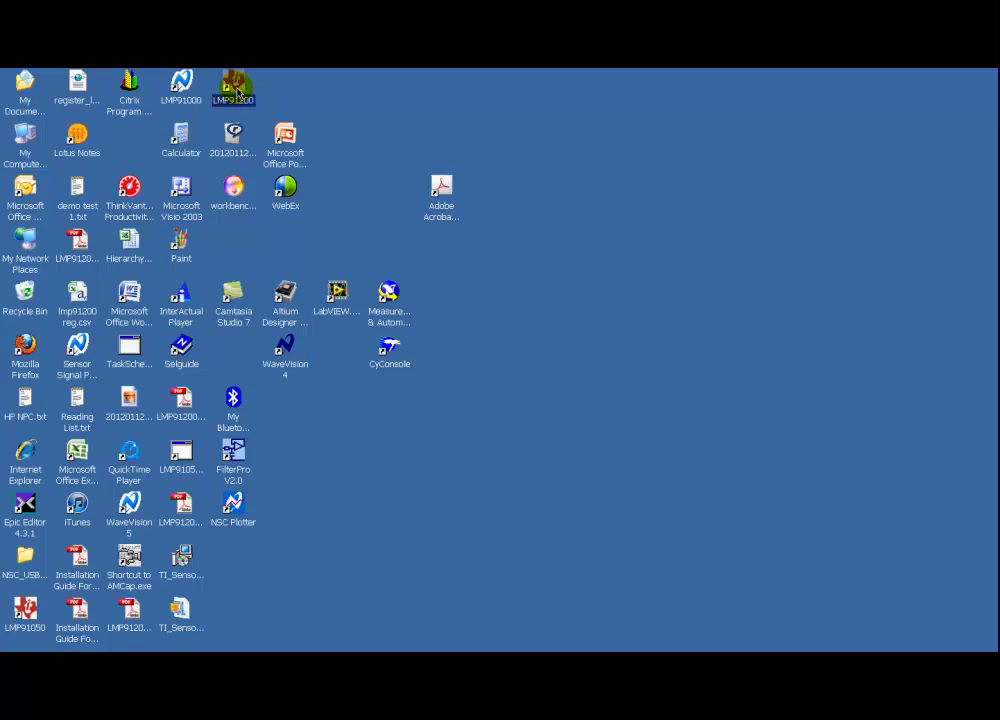
double_click(238, 92)
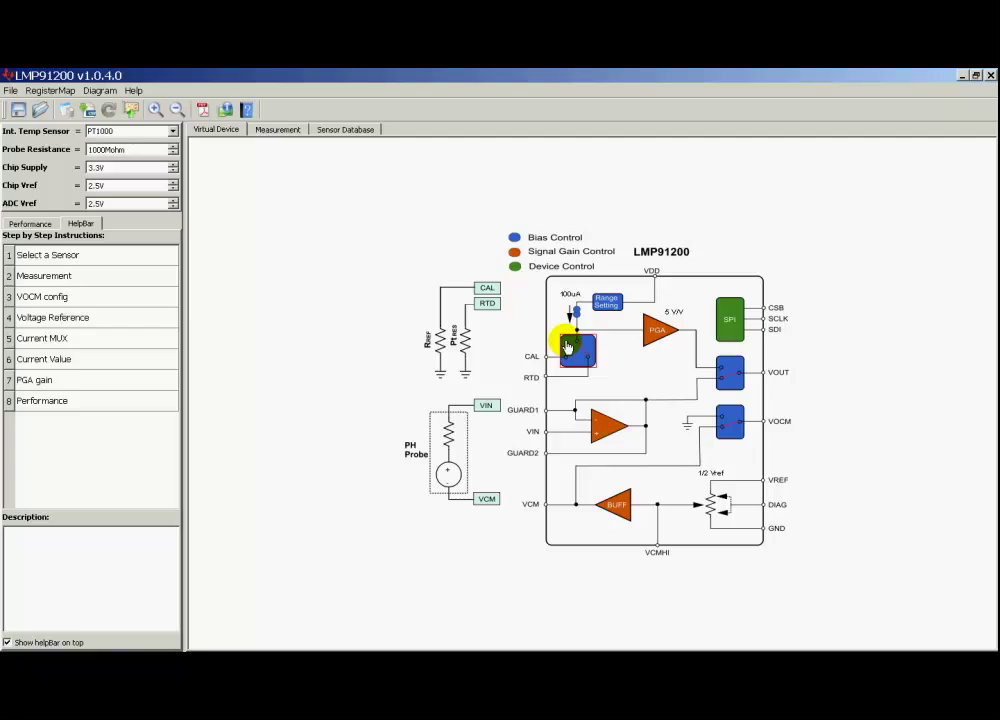
Keep the VOUT output switch set to pH measurement
left_click(729, 374)
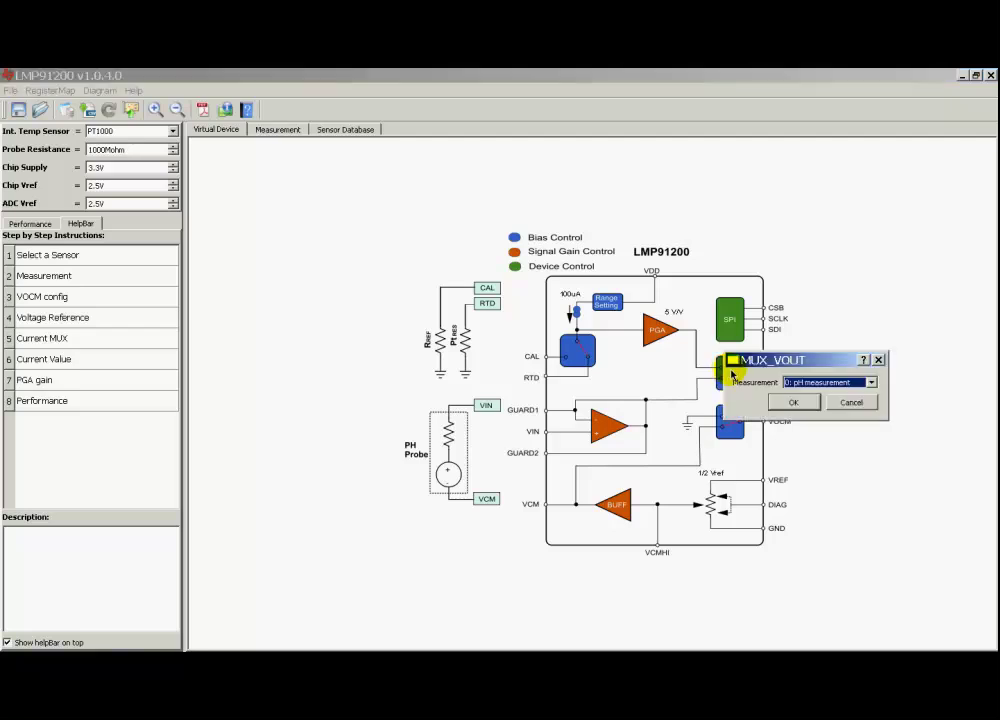
left_click(871, 383)
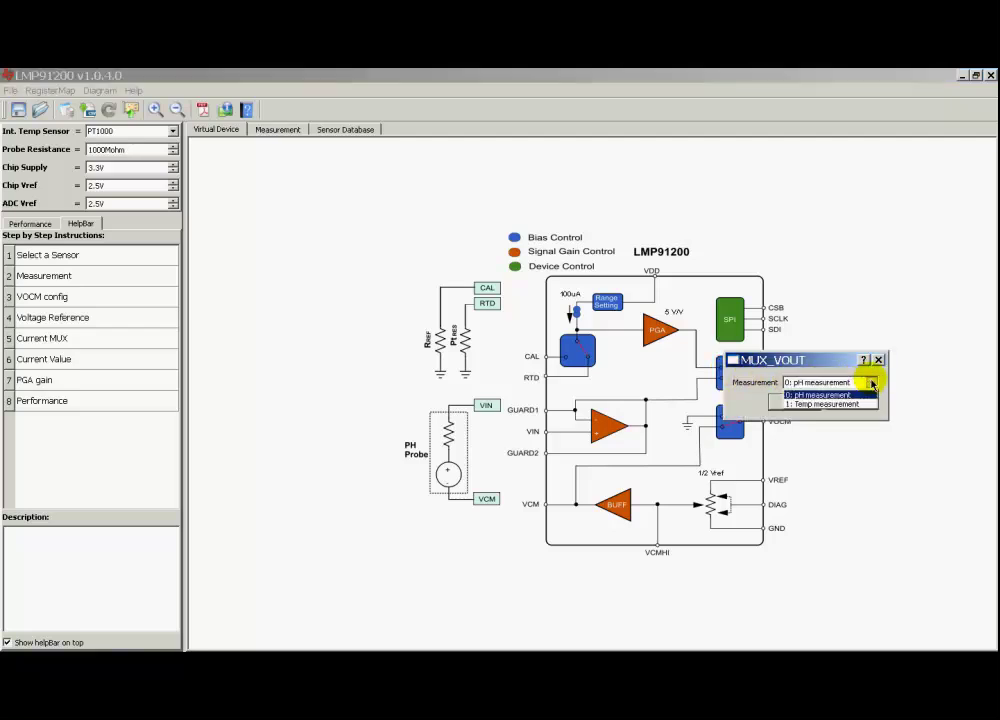
left_click(873, 383)
left_click(815, 402)
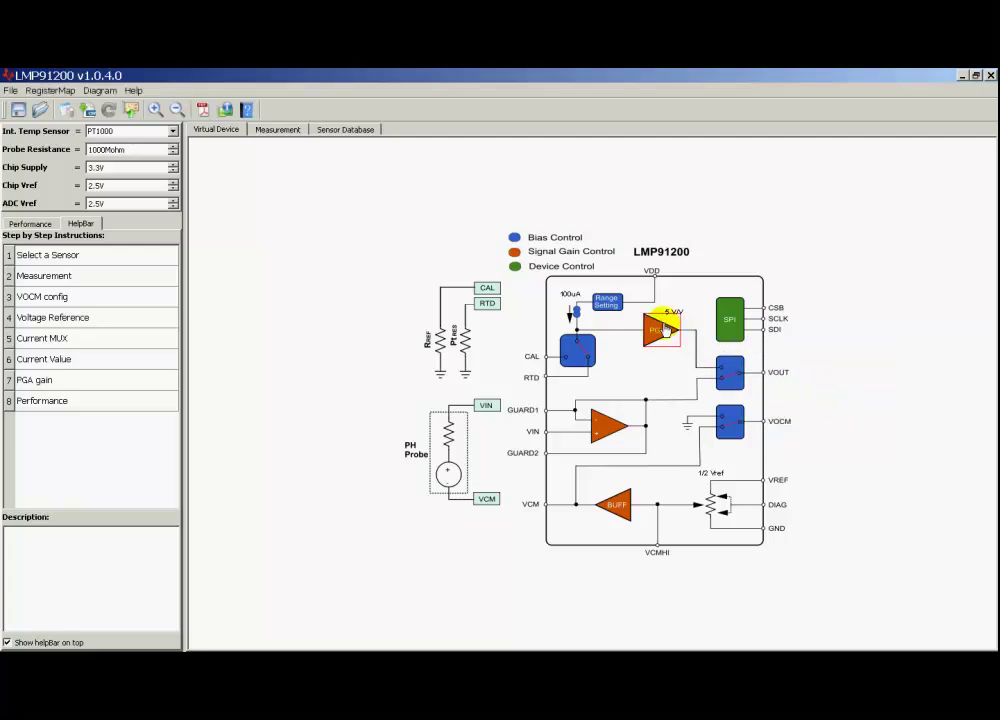
Confirm 100uA for I_REF and give the PGA block a 5 V/V gain
left_click(608, 302)
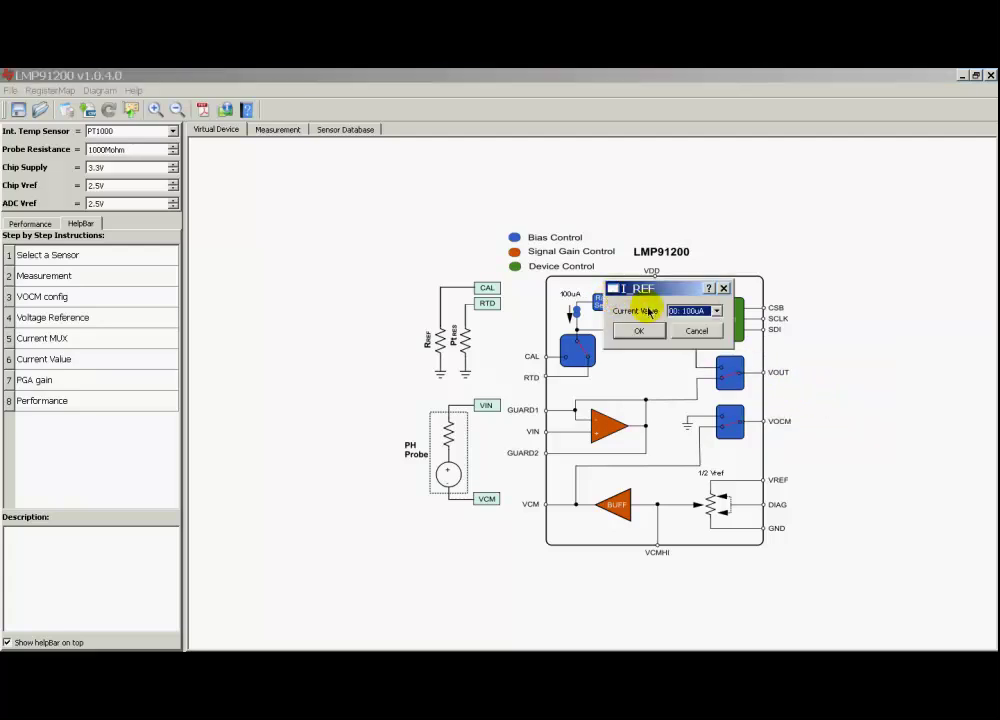
left_click(716, 311)
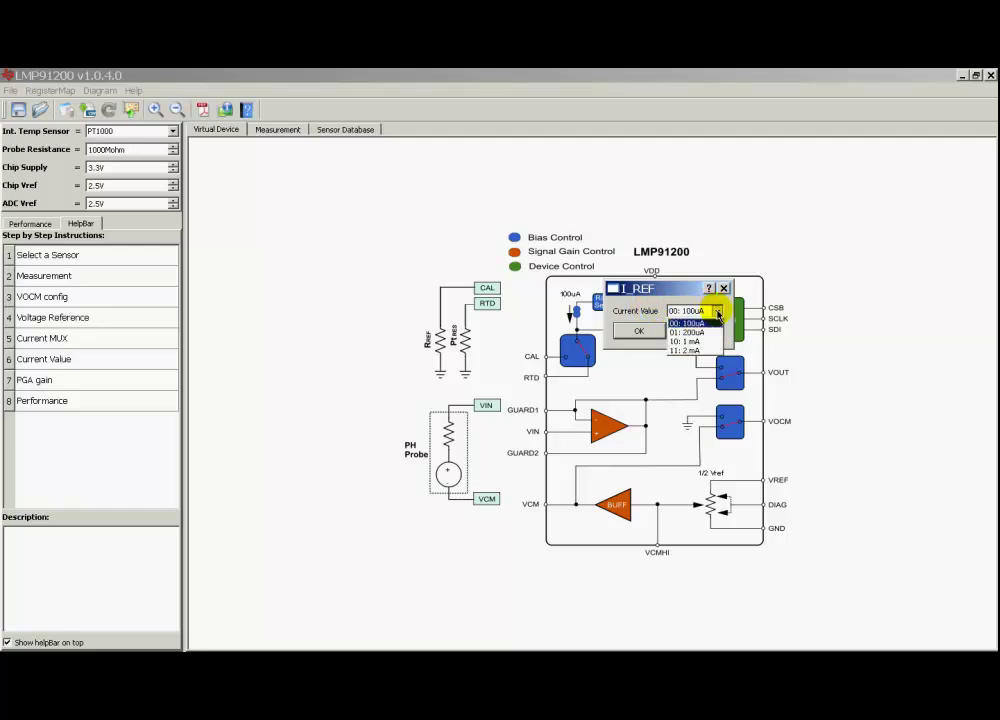
left_click(716, 313)
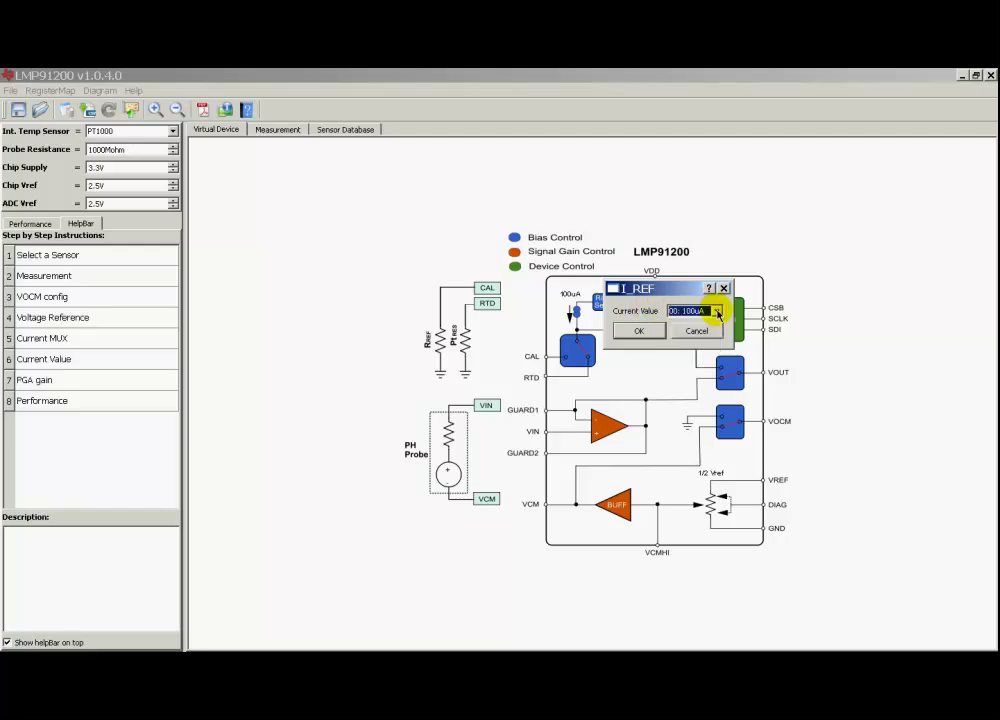
left_click(646, 331)
left_click(655, 333)
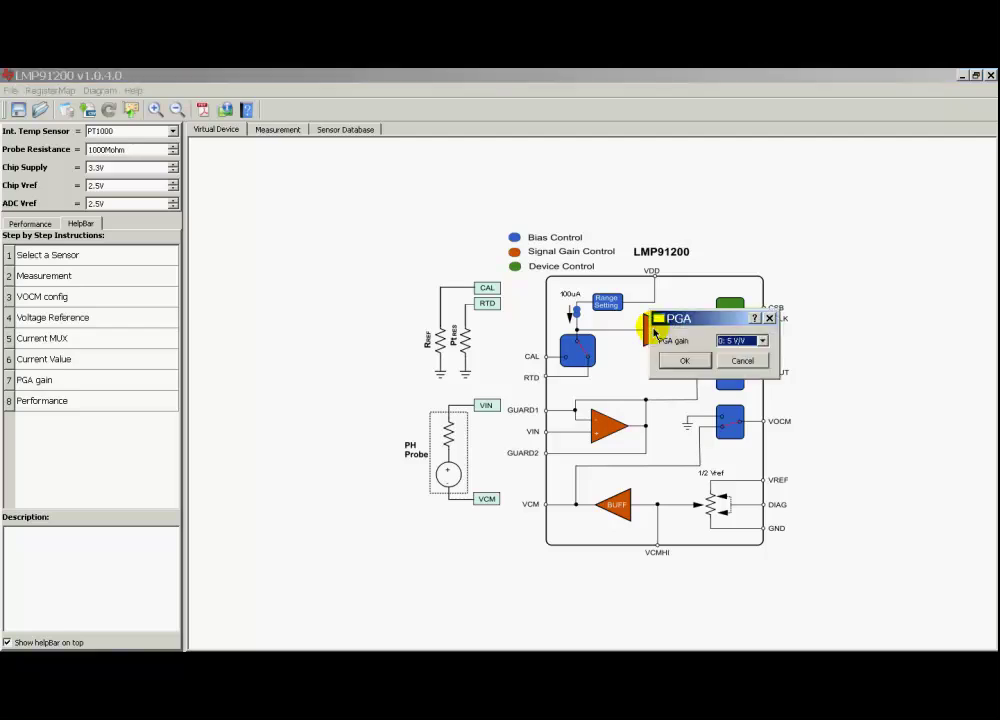
left_click(740, 362)
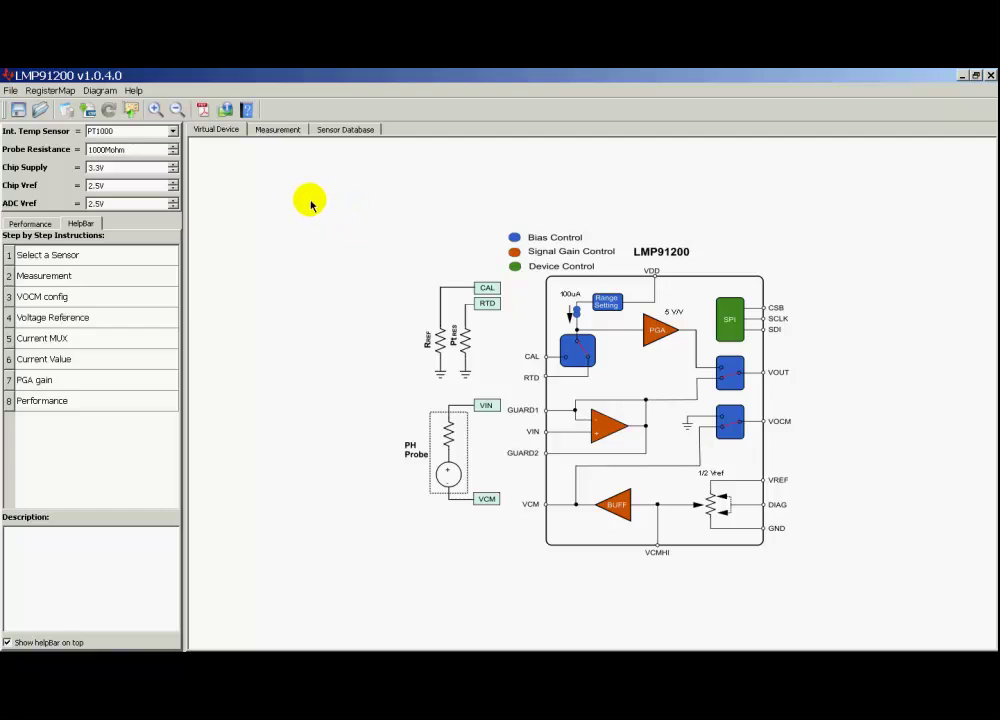
left_click(66, 109)
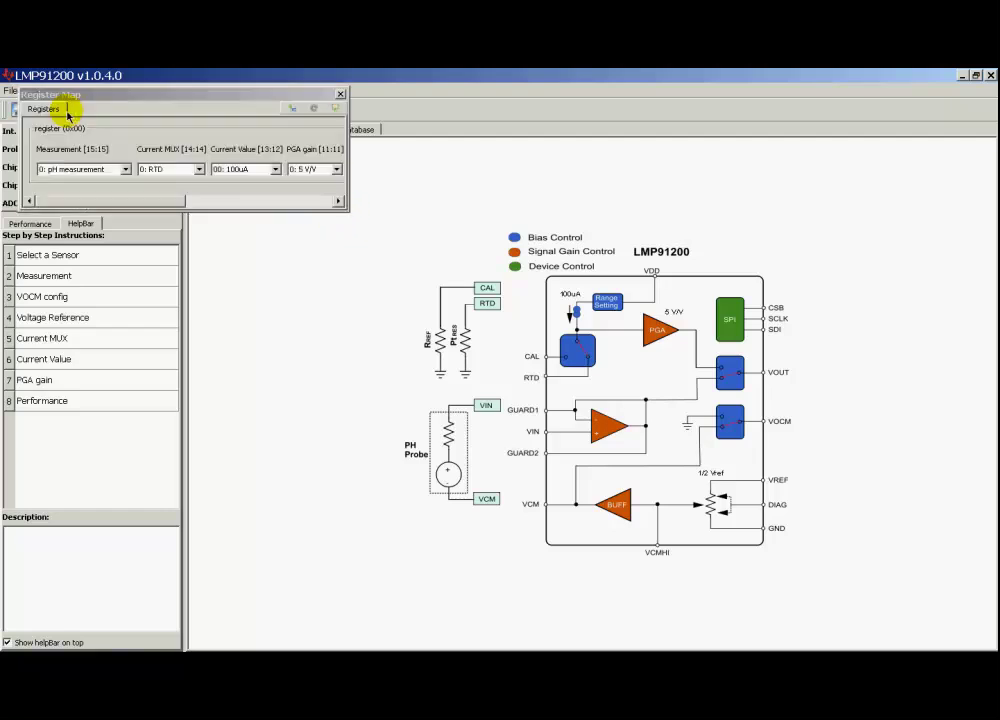
left_click(348, 145)
left_click_drag(348, 145, 803, 147)
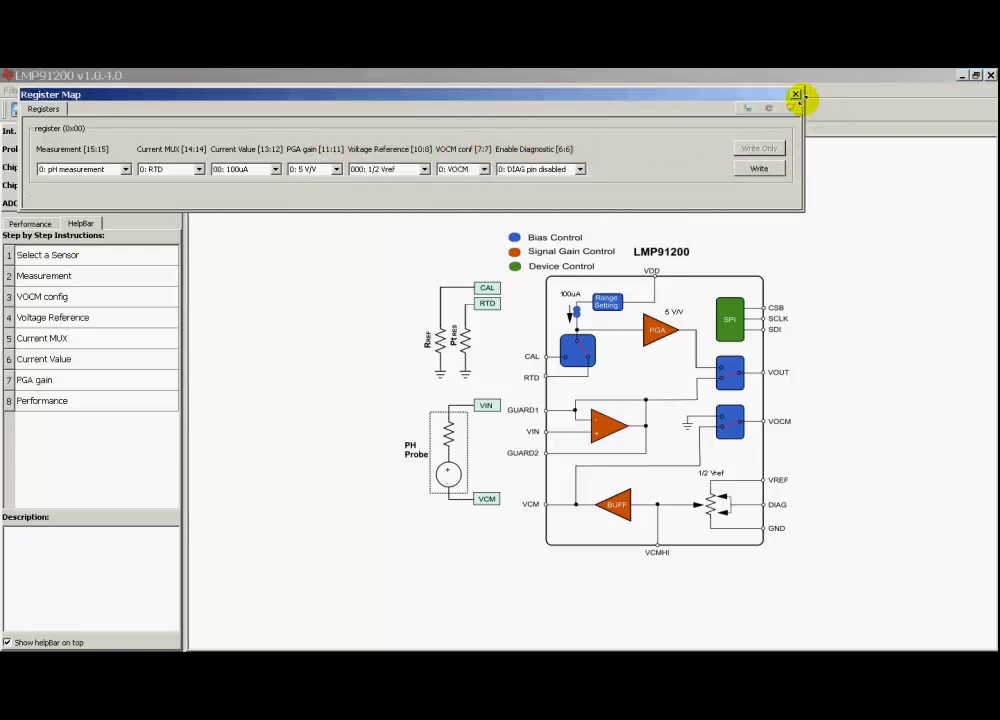
left_click(795, 94)
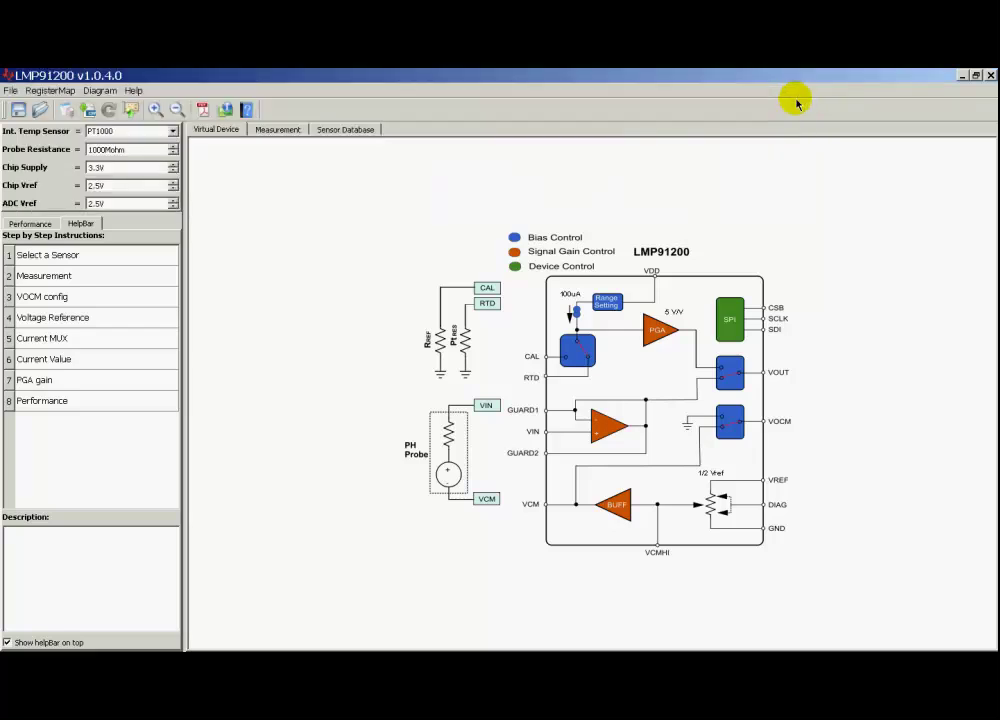
Pick the Metrohm 6.0150.100 pH sensor from the database and switch Int. Temp Sensor from PT1000 to PT100
left_click(79, 262)
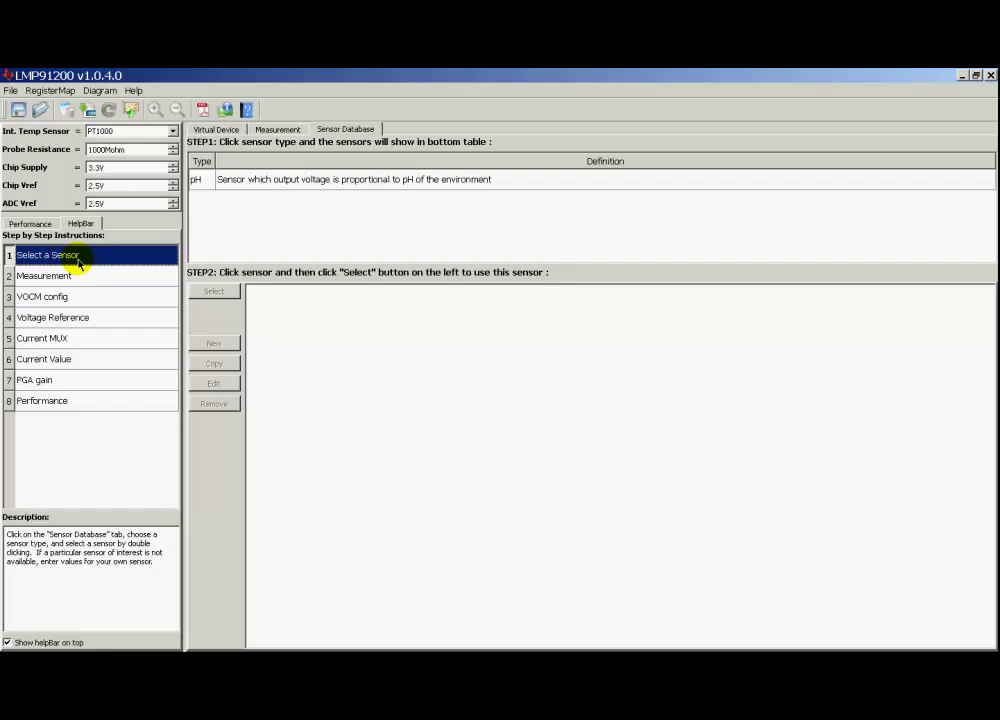
left_click(247, 186)
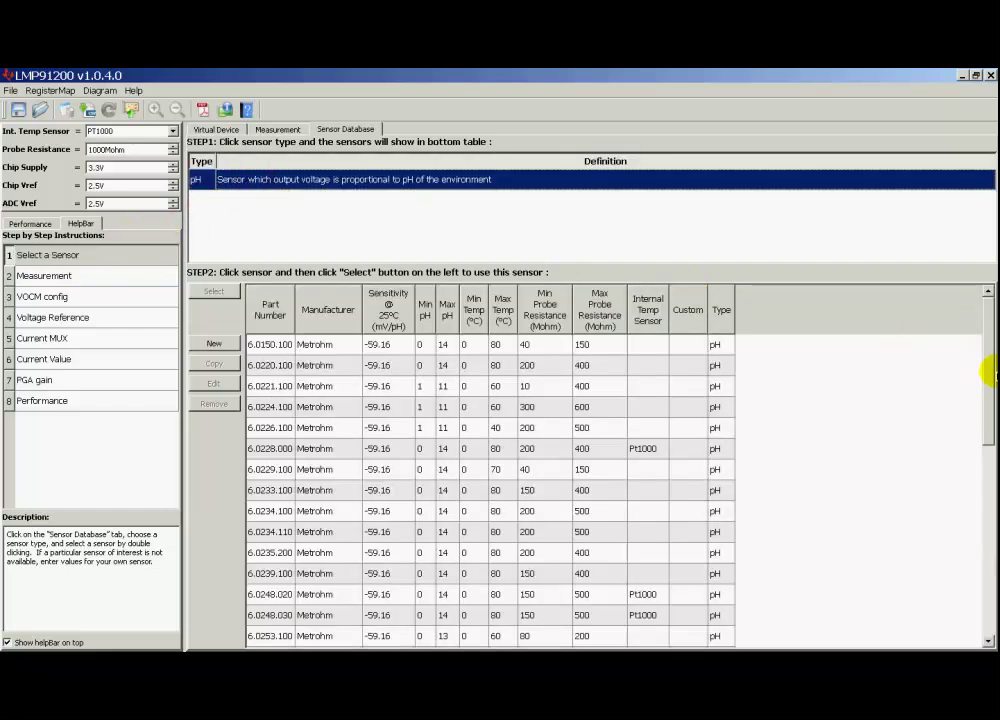
left_click_drag(986, 370, 984, 290)
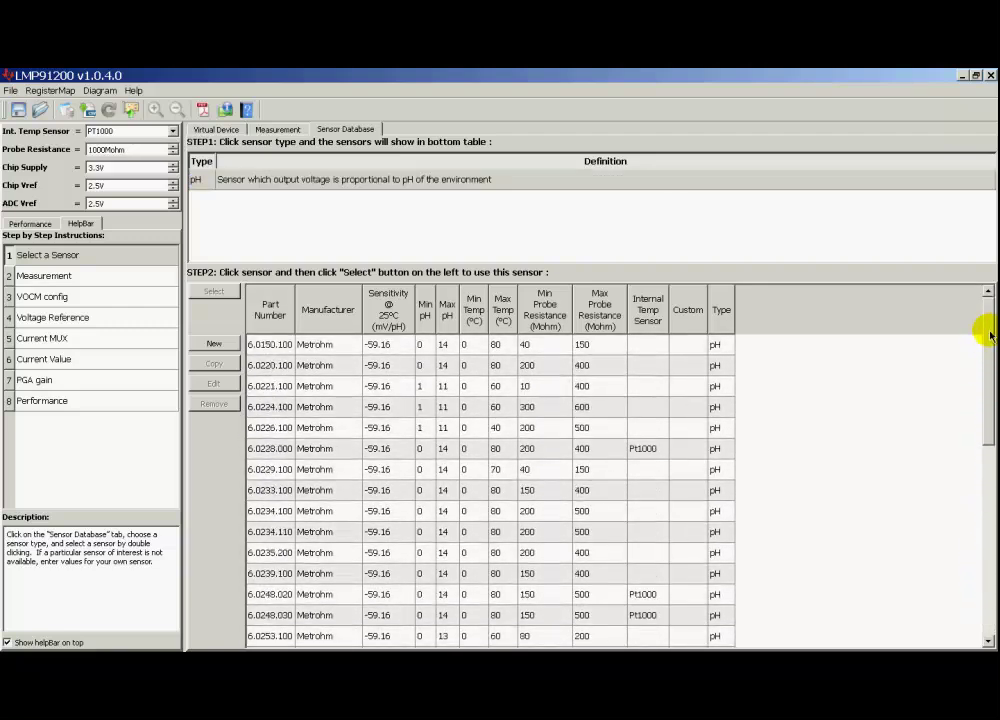
double_click(320, 352)
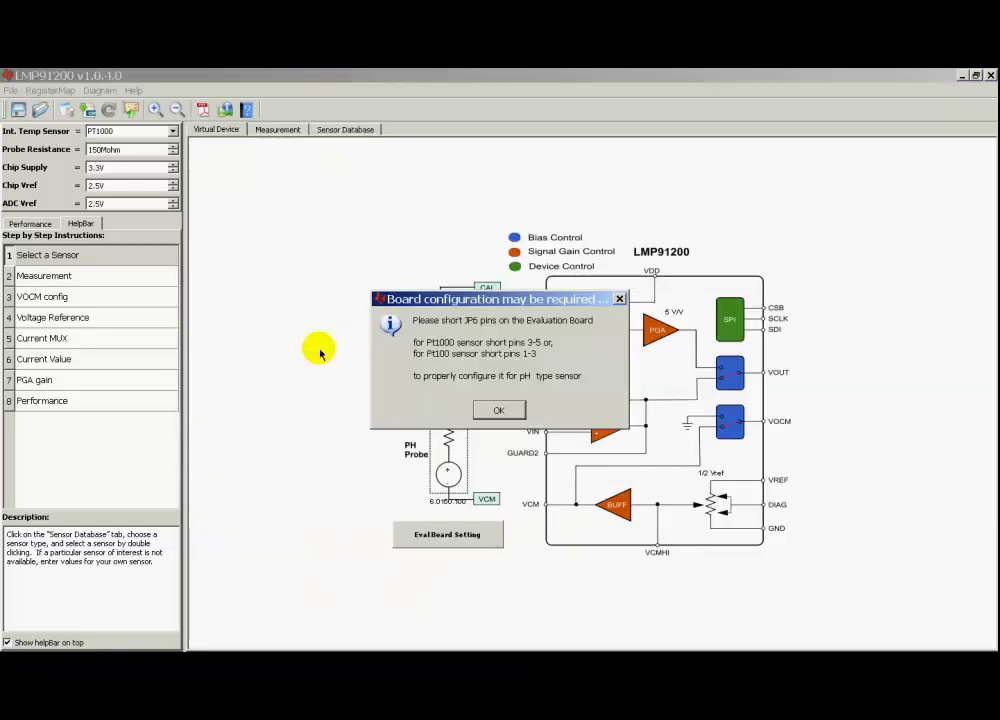
left_click(494, 412)
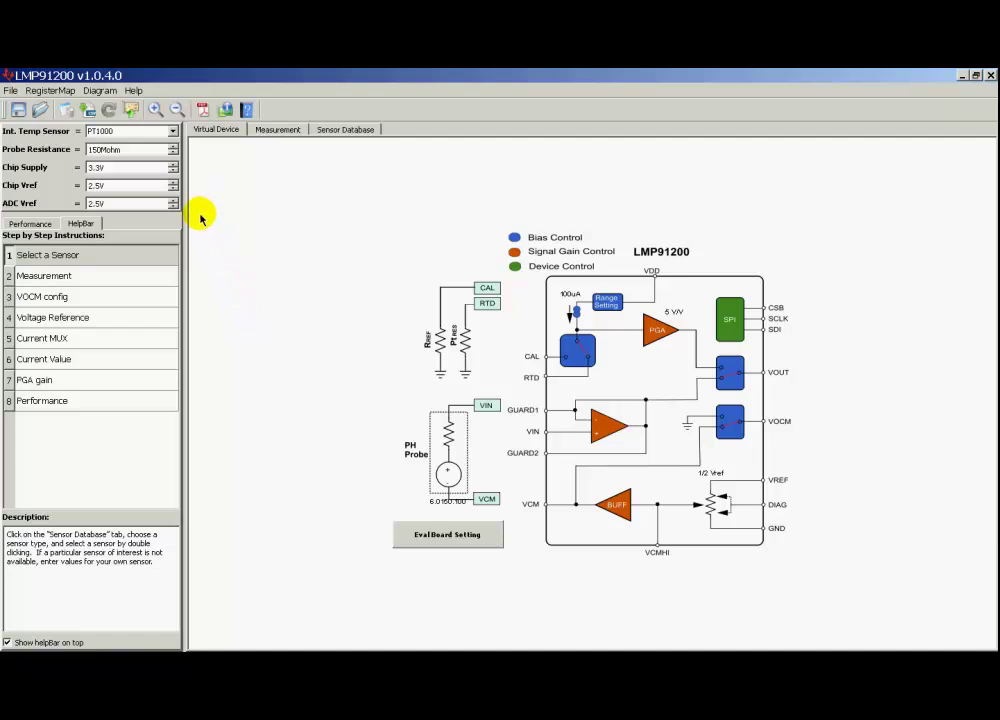
left_click(174, 133)
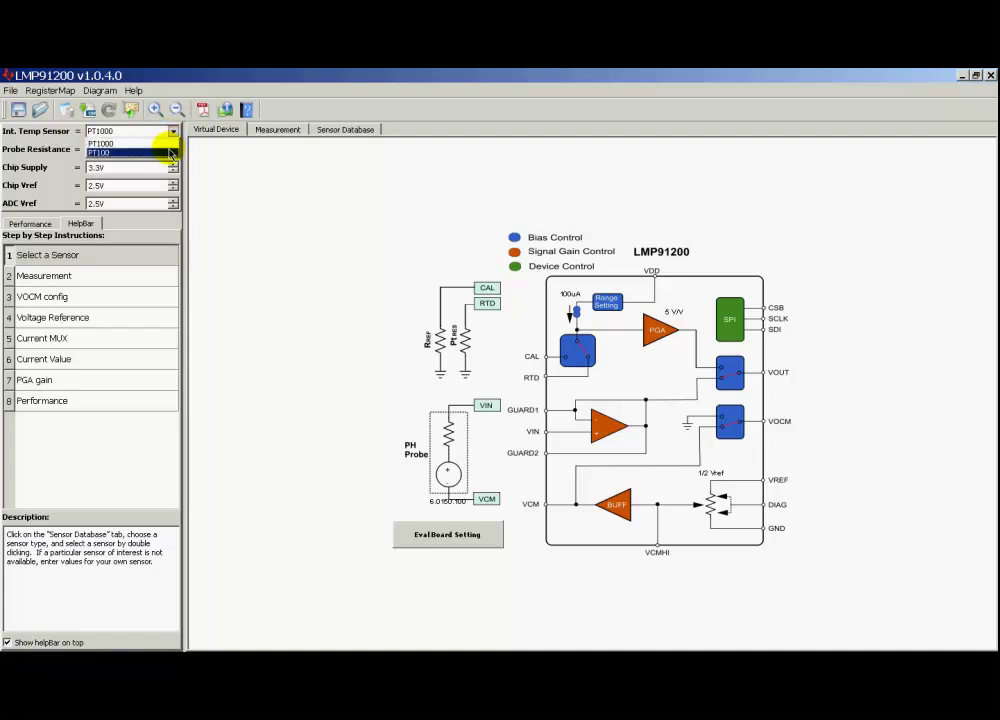
left_click(170, 153)
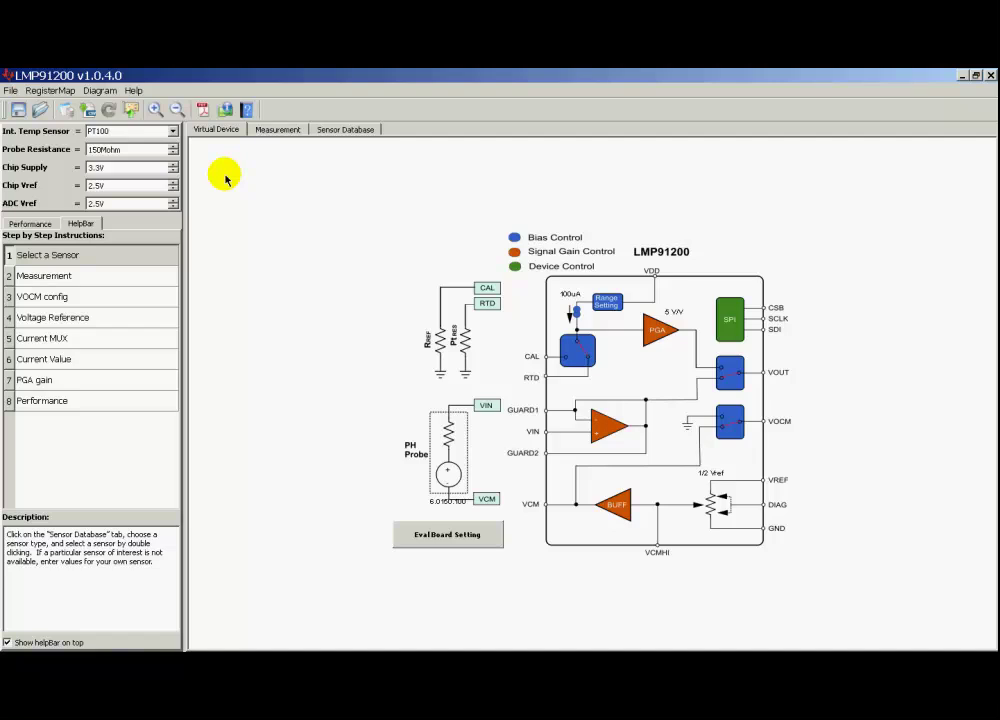
Run a Temperature Measurement displayed in °C, then rerun it as Three Steps, reading a 23.37 °C mean
left_click(278, 131)
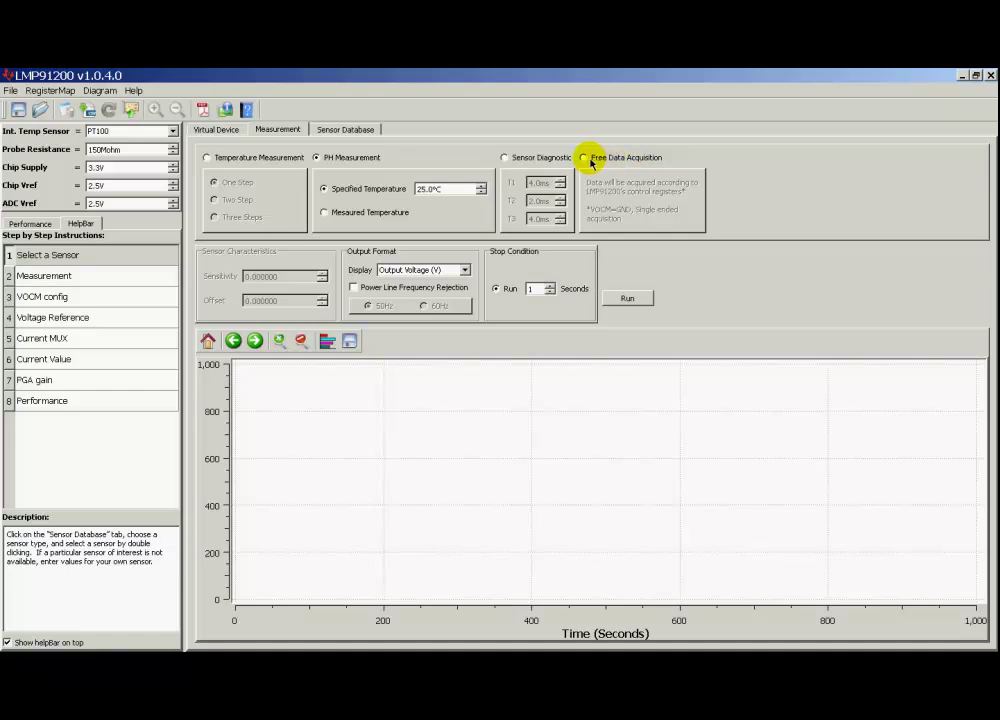
left_click(207, 158)
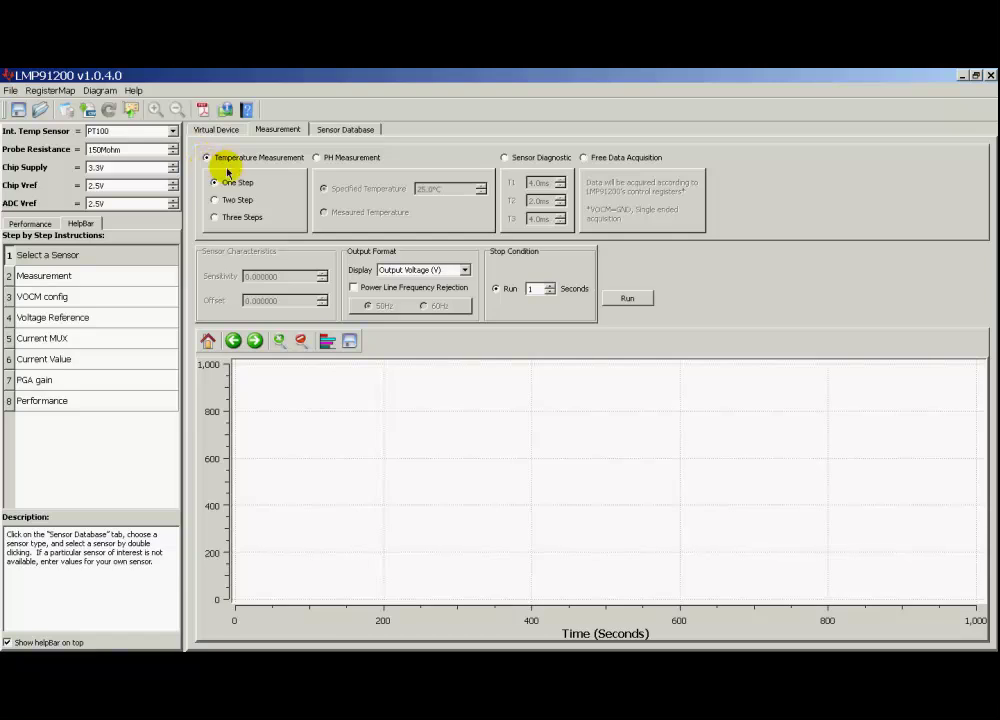
left_click(458, 272)
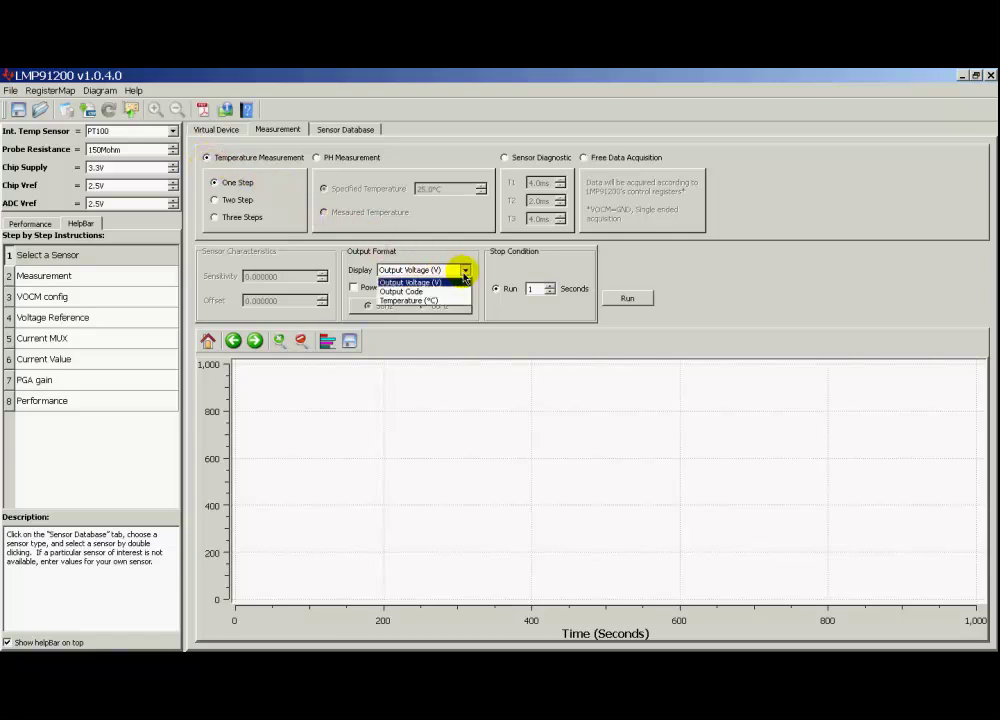
left_click(458, 301)
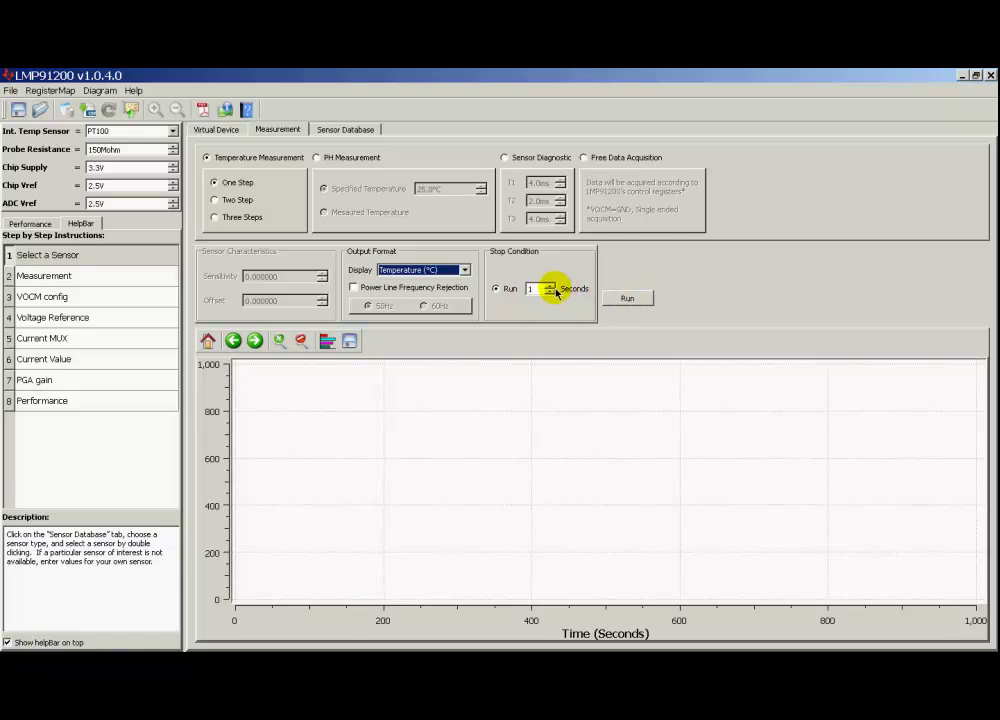
left_click(628, 299)
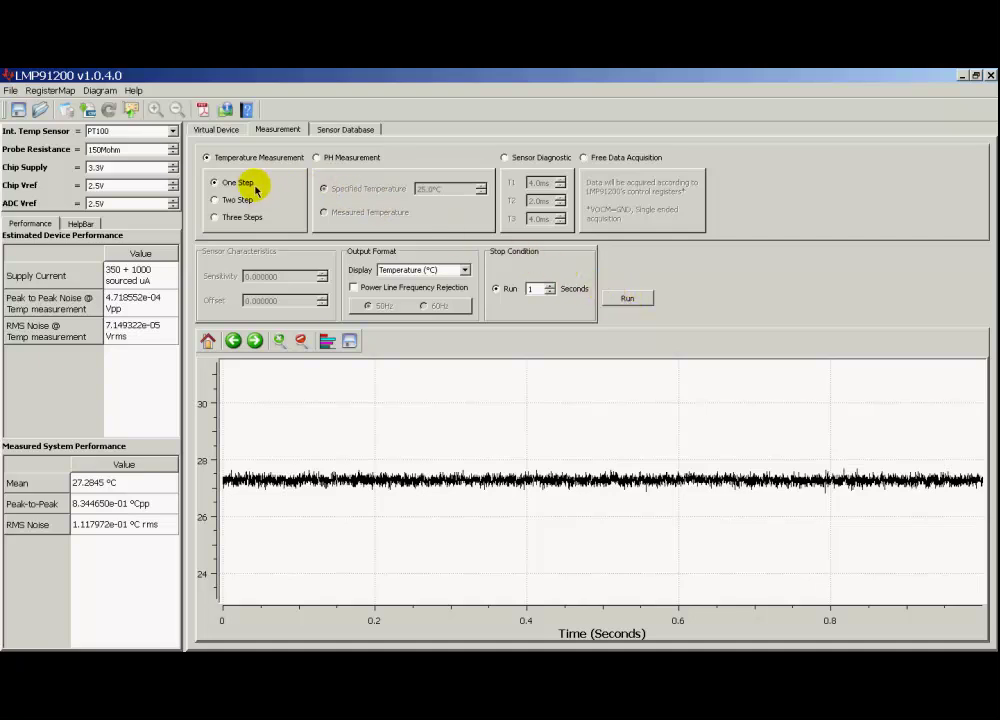
left_click(215, 217)
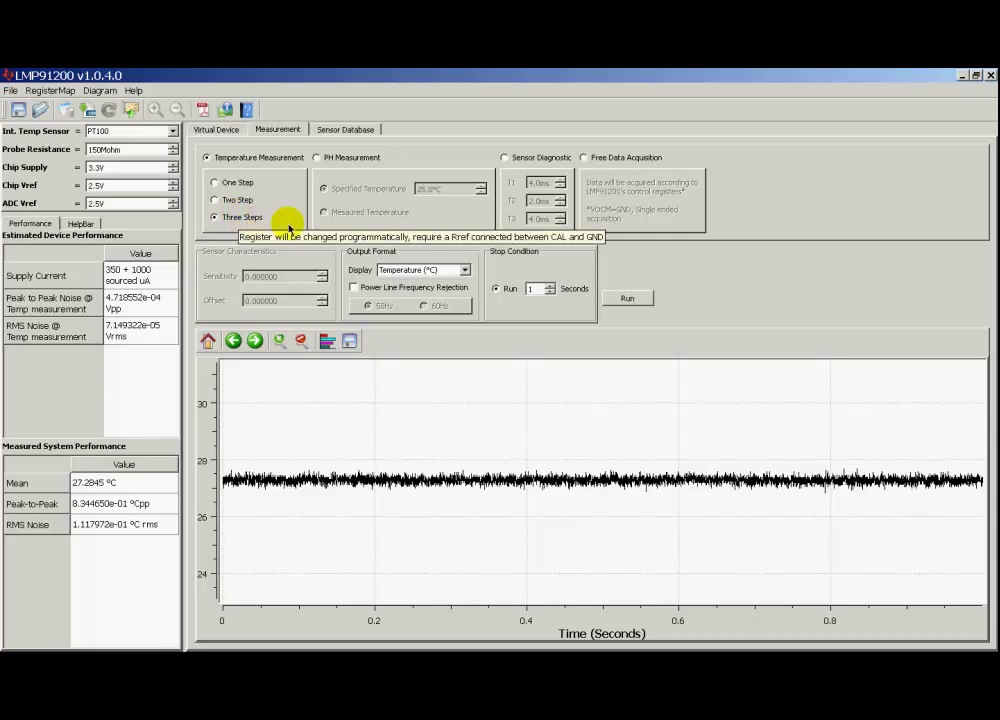
left_click(626, 299)
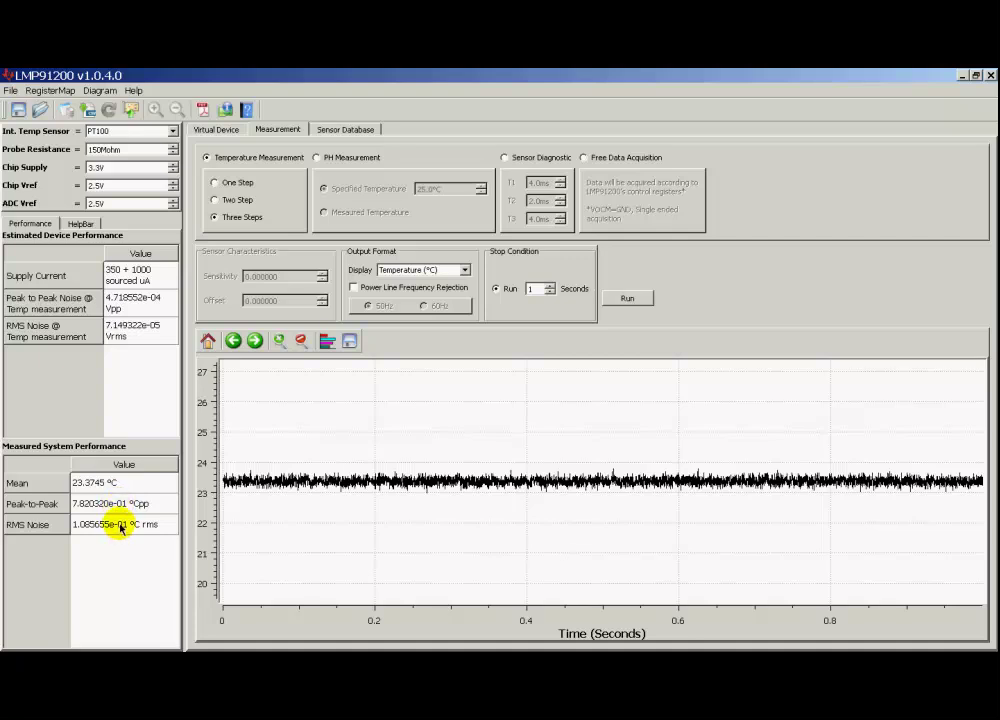
Run a PH Measurement compensated by Measured Temperature, plotting a mean pH of 9.83
left_click(316, 158)
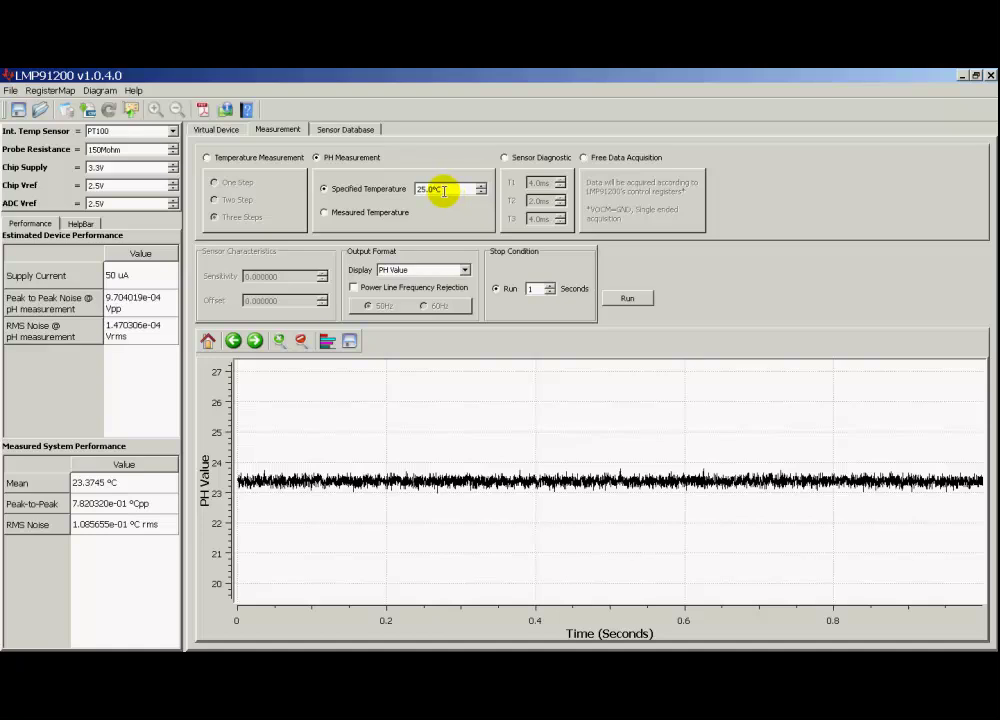
left_click(324, 213)
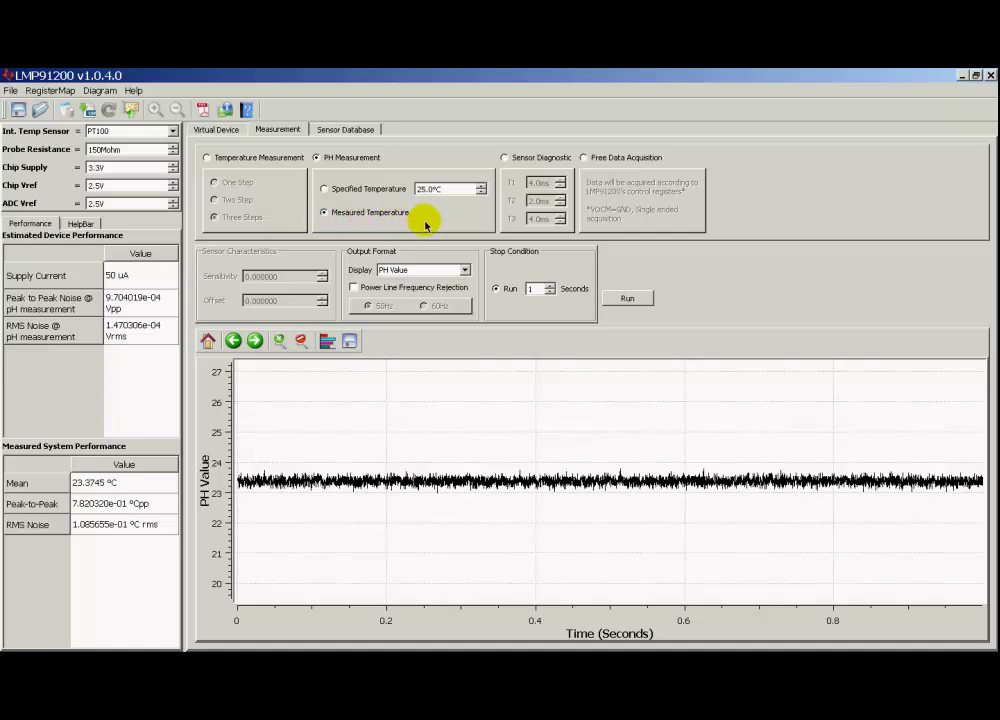
left_click(619, 300)
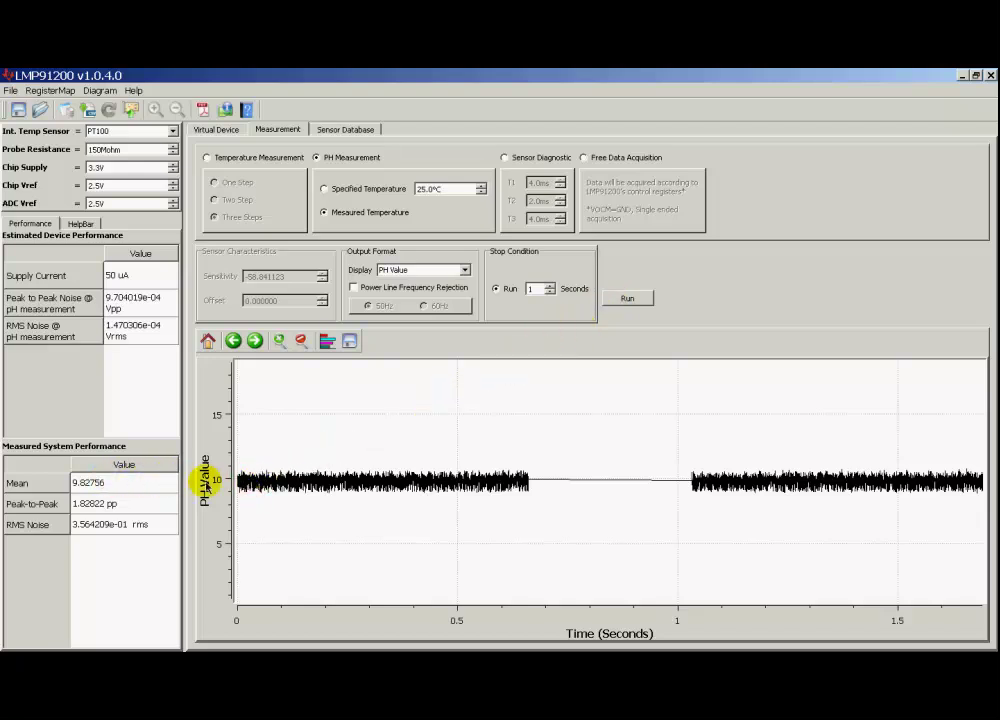
mouse_move(327, 484)
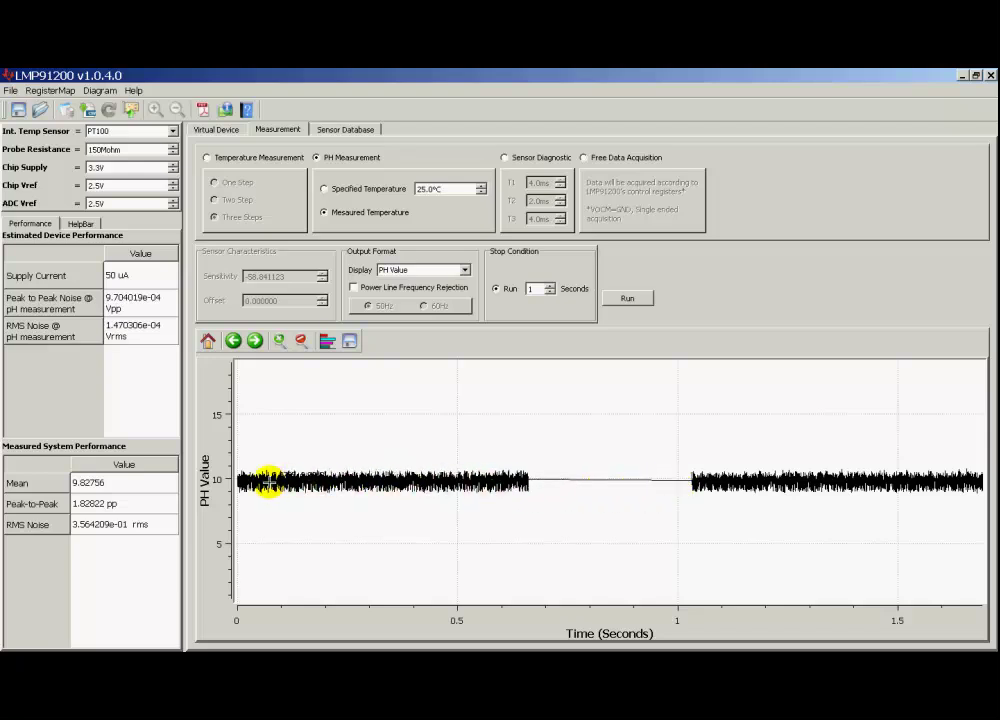
Show the Virtual Device circuit diagram with its 50 uA supply current estimate
left_click(216, 131)
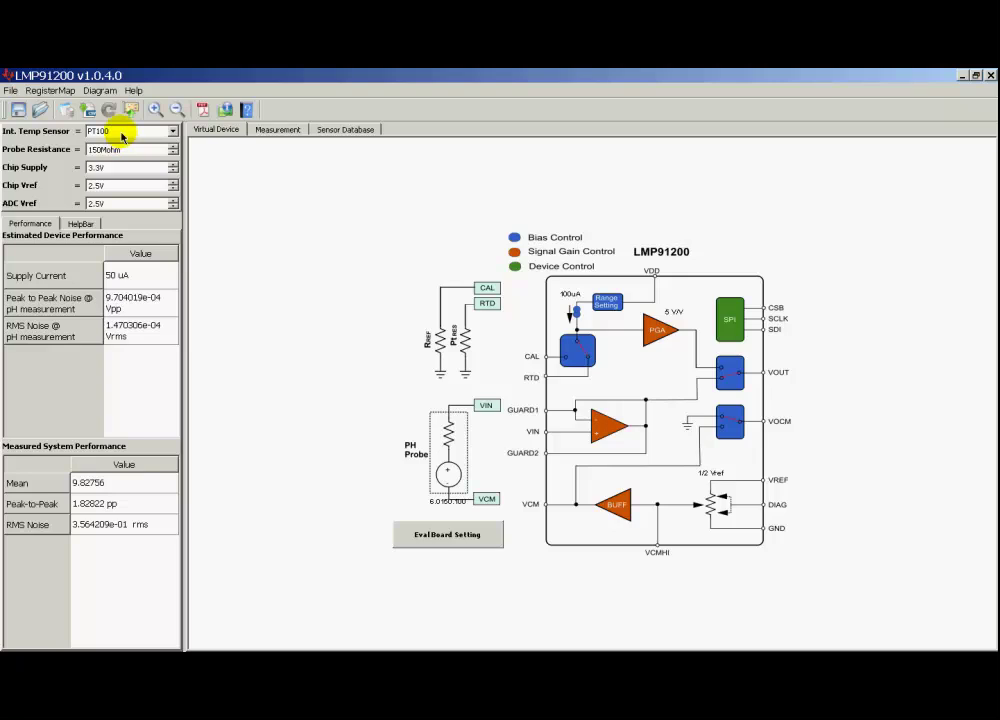
left_click(89, 110)
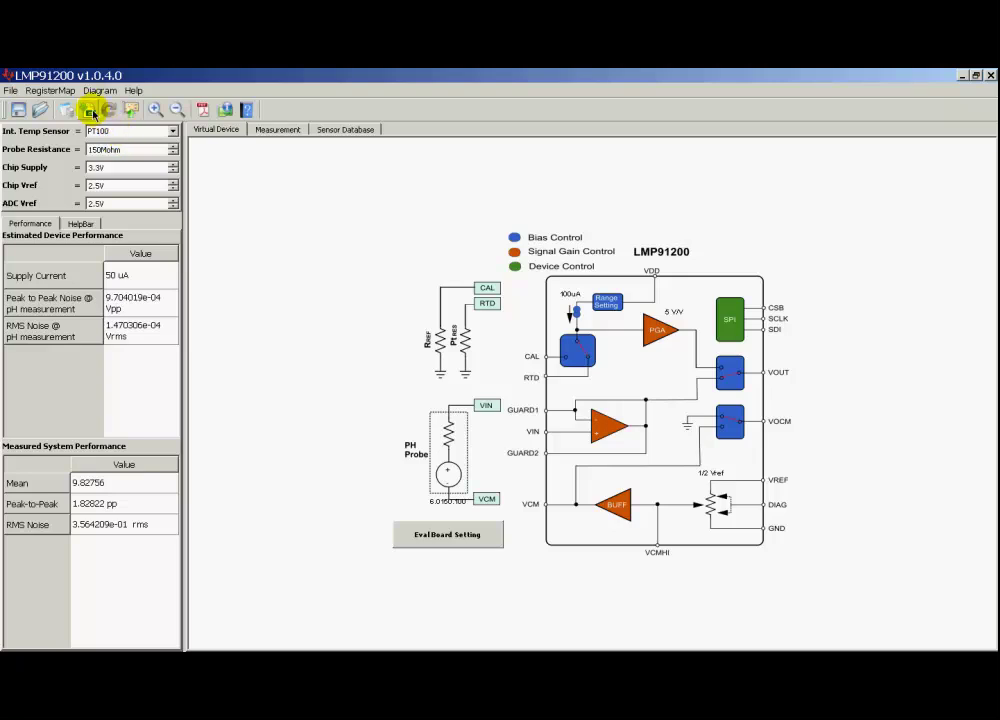